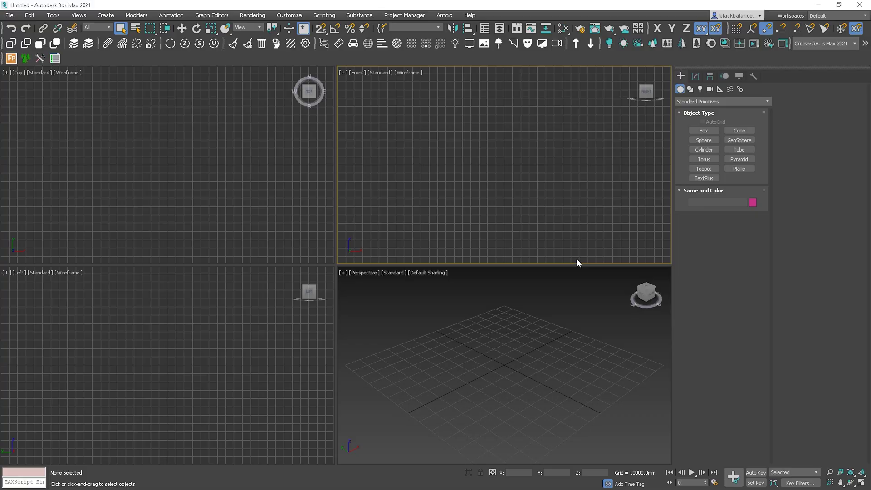
{"action": "key", "text": "m"}
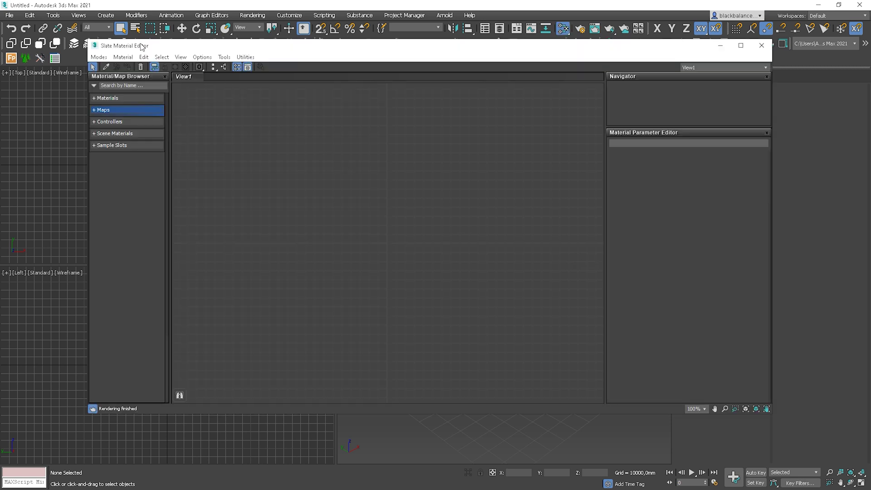
{"action": "left_click", "coordinate": [106, 58]}
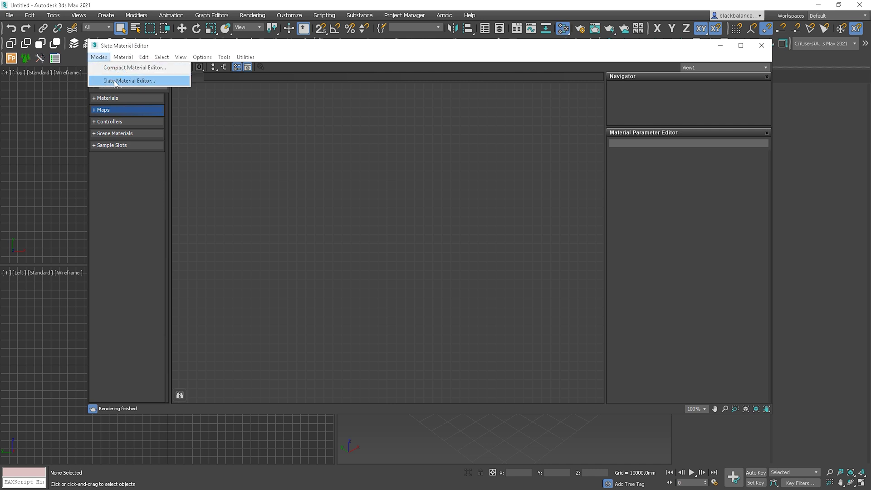
{"action": "left_click", "coordinate": [115, 68]}
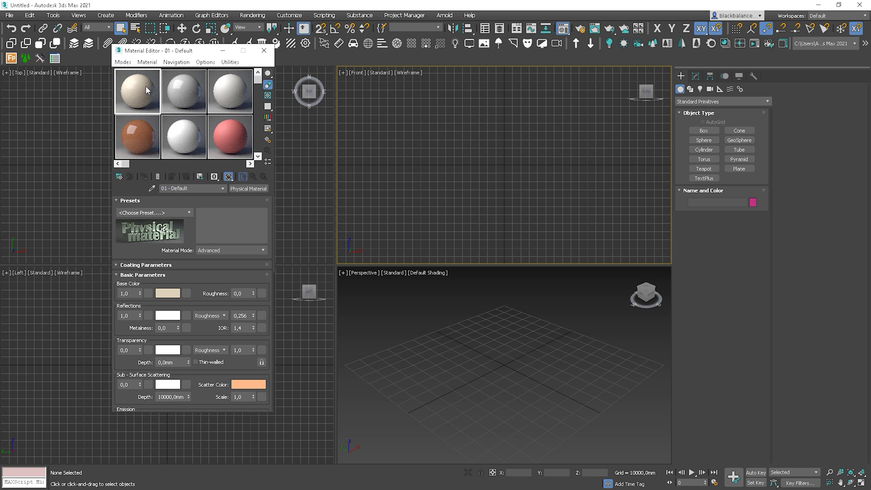
{"action": "left_click", "coordinate": [125, 63]}
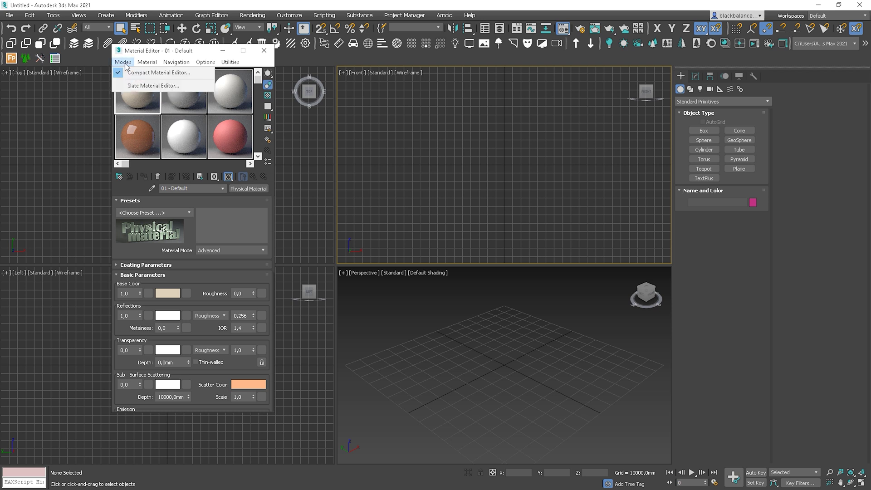
{"action": "left_click", "coordinate": [135, 88]}
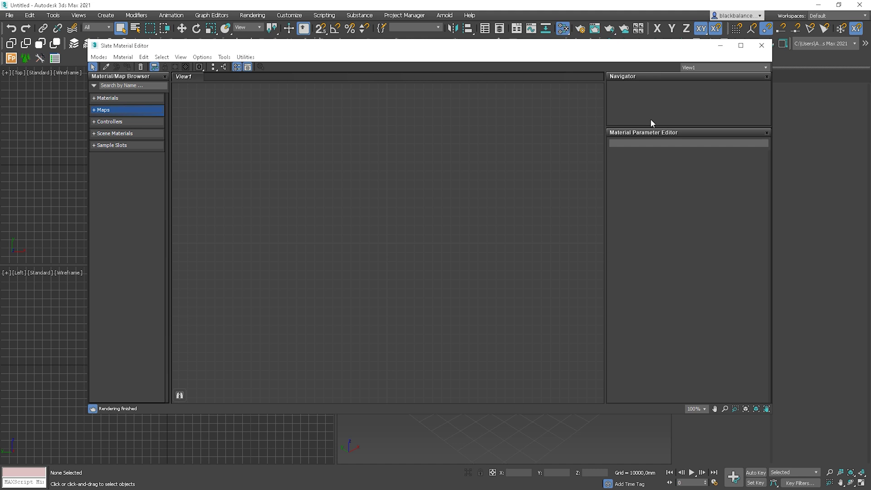
{"action": "right_click", "coordinate": [247, 81]}
{"action": "left_click", "coordinate": [274, 83]}
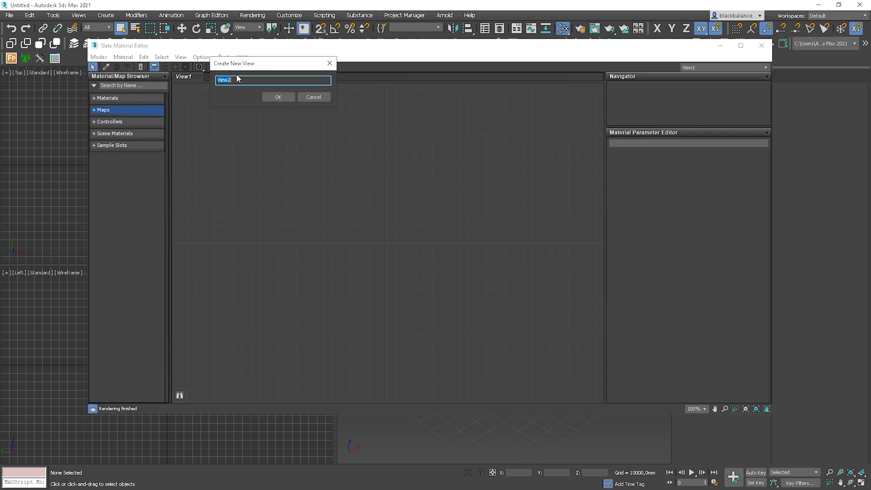
{"action": "left_click", "coordinate": [290, 96]}
{"action": "right_click", "coordinate": [255, 81]}
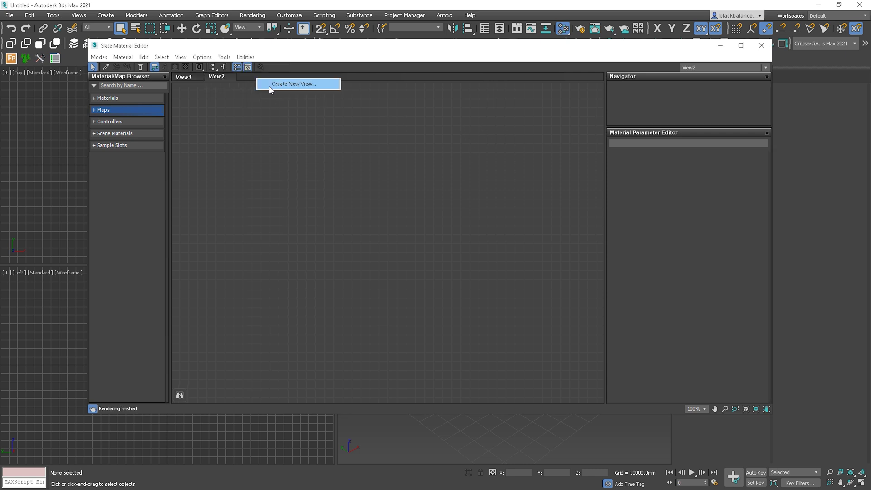
{"action": "left_click", "coordinate": [273, 83]}
{"action": "left_click", "coordinate": [272, 98]}
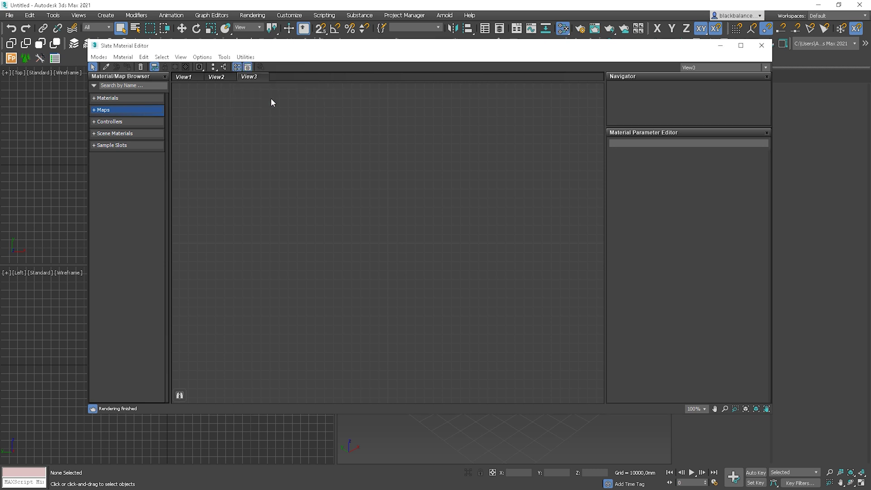
{"action": "right_click", "coordinate": [225, 78]}
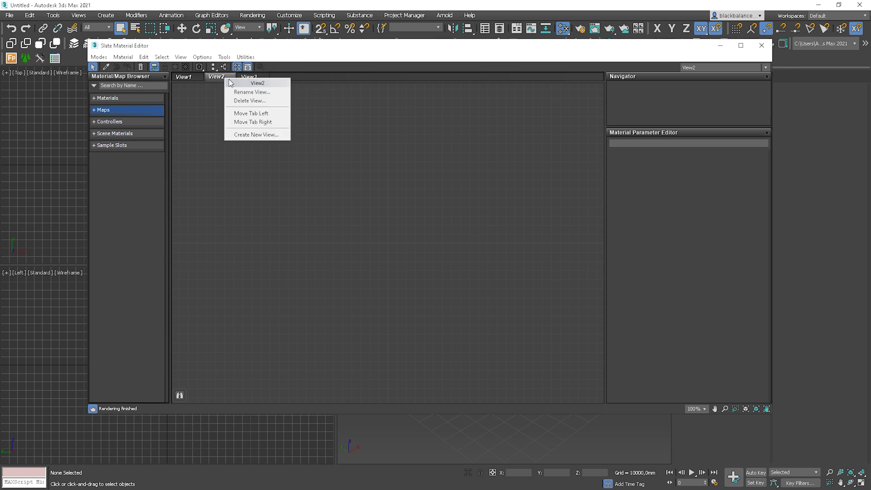
{"action": "left_click", "coordinate": [251, 101]}
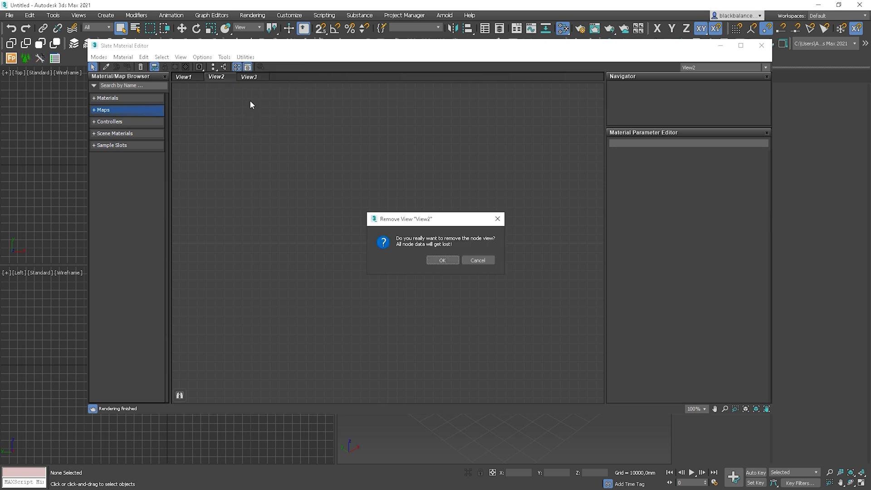
{"action": "left_click", "coordinate": [442, 260]}
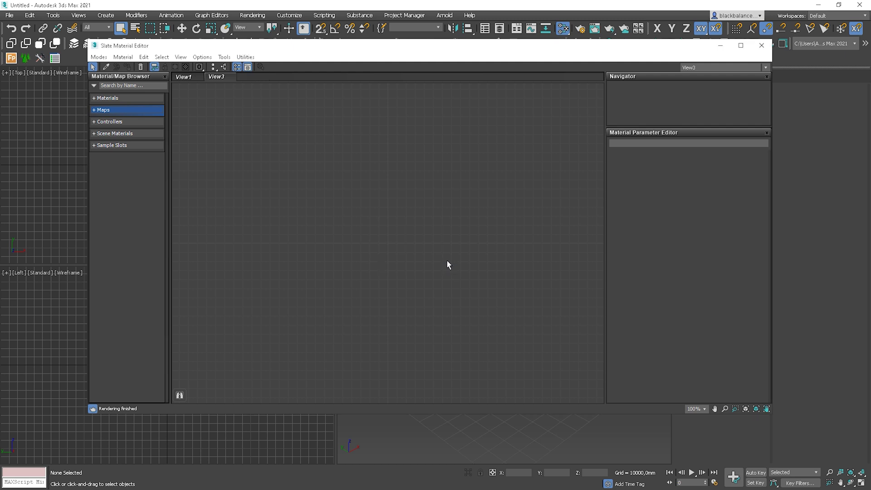
{"action": "right_click", "coordinate": [219, 76]}
{"action": "left_click", "coordinate": [251, 90]}
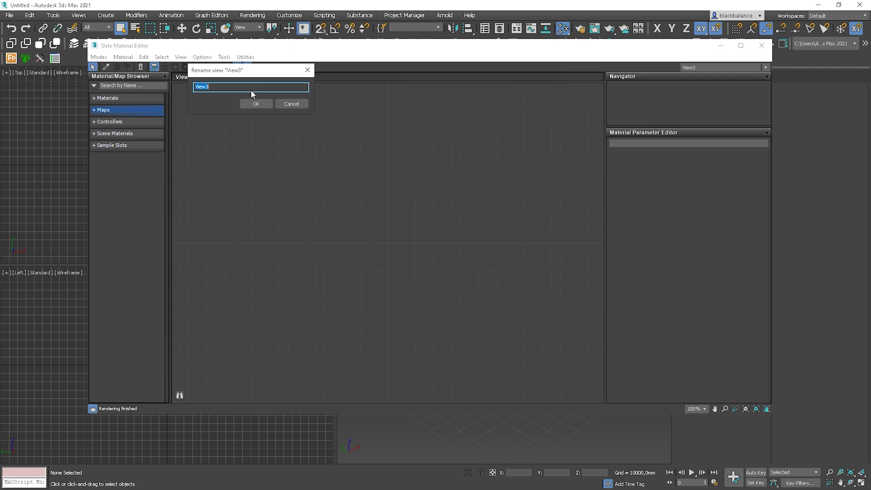
{"action": "type", "text": "AAA"}
{"action": "left_click", "coordinate": [267, 105]}
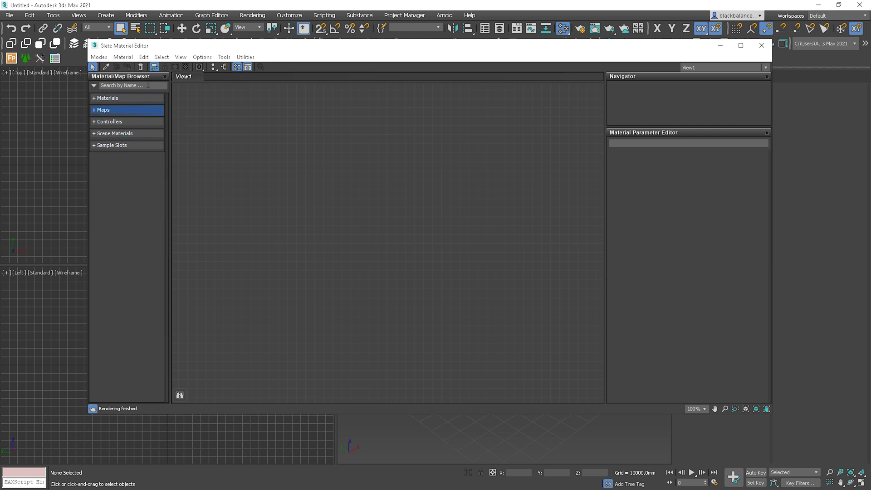
Expand the Materials, Maps, Controllers, Scene Materials and Sample Slots groups of the Material/Map Browser.
{"action": "left_click", "coordinate": [108, 99]}
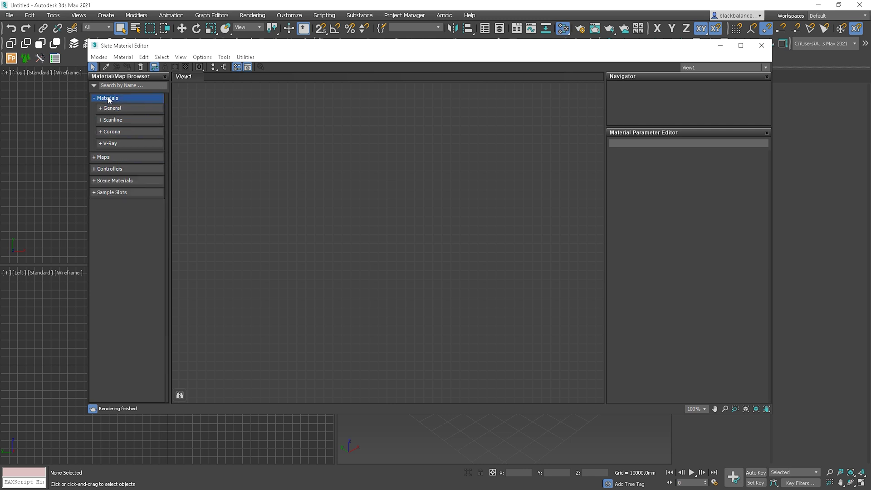
{"action": "left_click", "coordinate": [116, 156]}
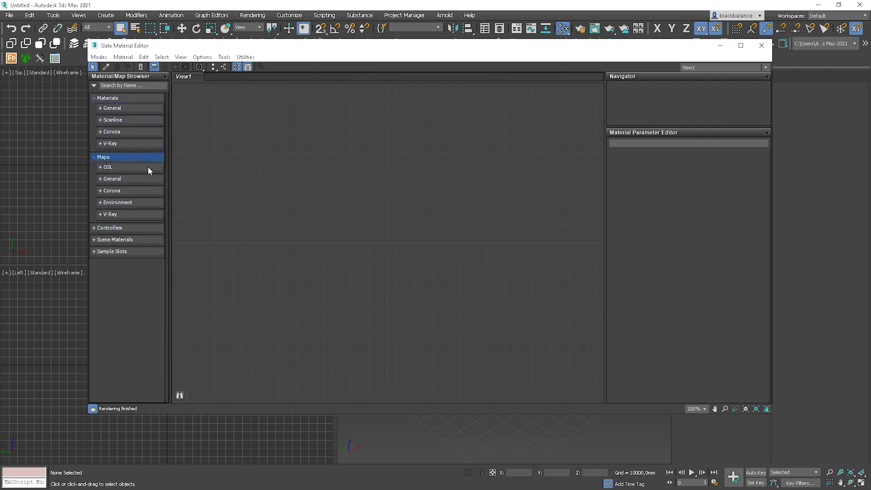
{"action": "left_click", "coordinate": [125, 227]}
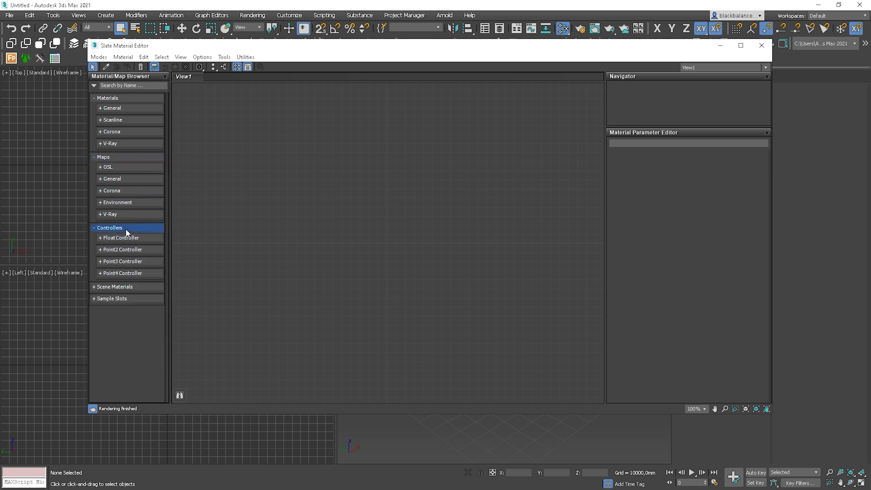
{"action": "left_click", "coordinate": [123, 287]}
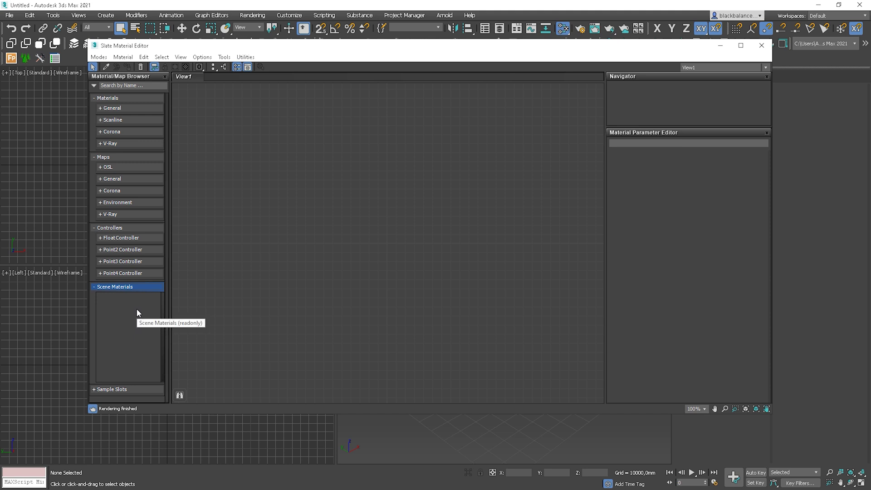
{"action": "left_click", "coordinate": [118, 389]}
Add the Solid Glass sample material to View1 as an instance, load its parameters, then delete it.
{"action": "scroll", "coordinate": [130, 333], "scroll_direction": "down", "scroll_amount": 2}
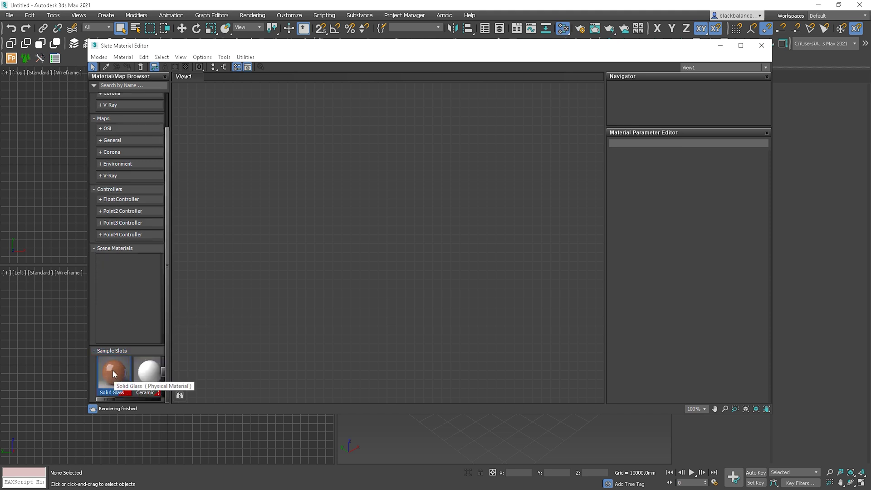
{"action": "left_click_drag", "start_coordinate": [113, 372], "coordinate": [378, 247]}
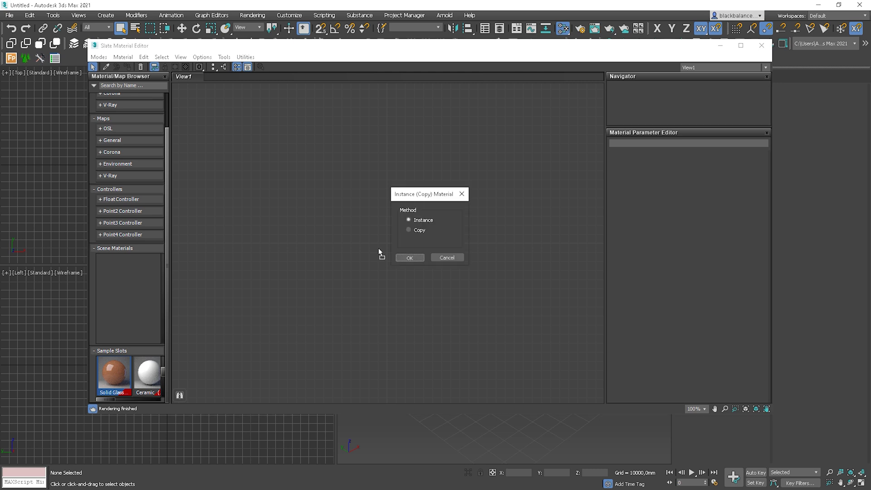
{"action": "left_click", "coordinate": [410, 257]}
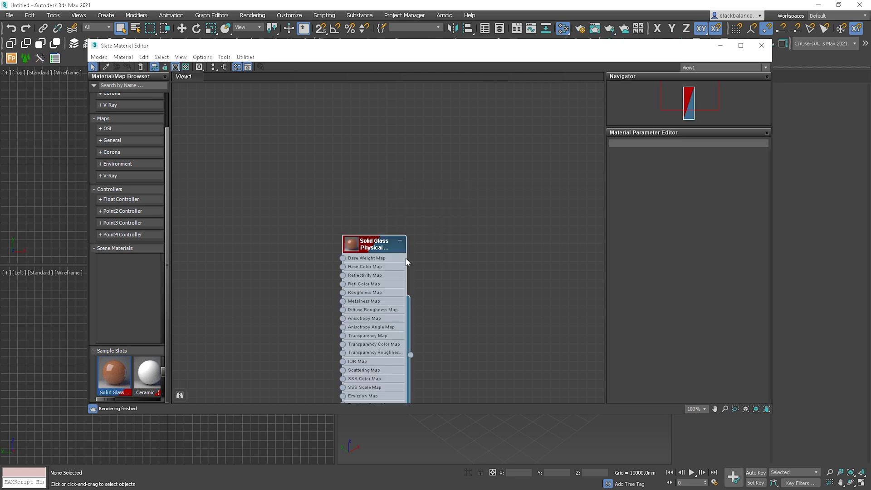
{"action": "double_click", "coordinate": [374, 247]}
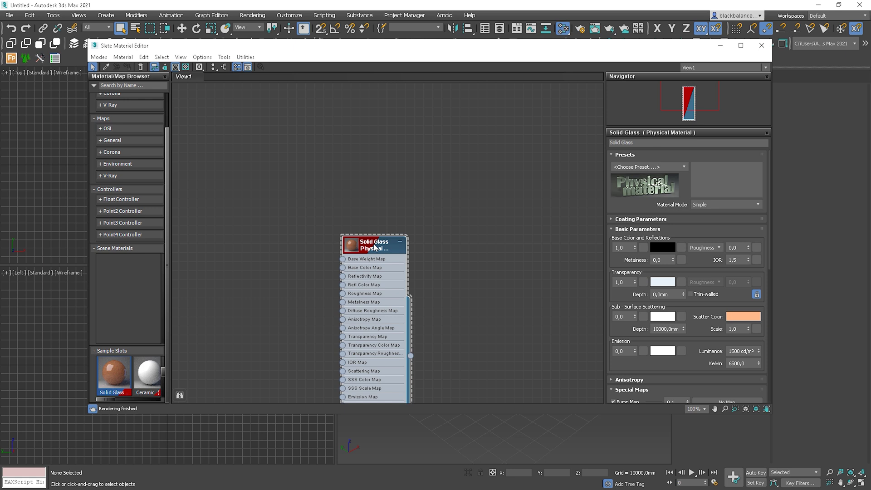
{"action": "key", "text": "Delete"}
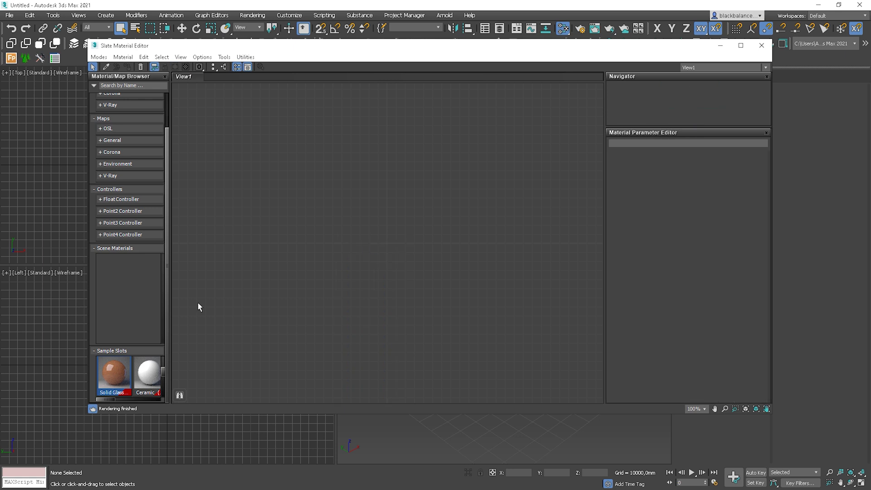
Collapse the browser groups and add a CoronaMtl node, Material #26, to View1.
{"action": "left_click", "coordinate": [114, 350]}
{"action": "left_click", "coordinate": [111, 228]}
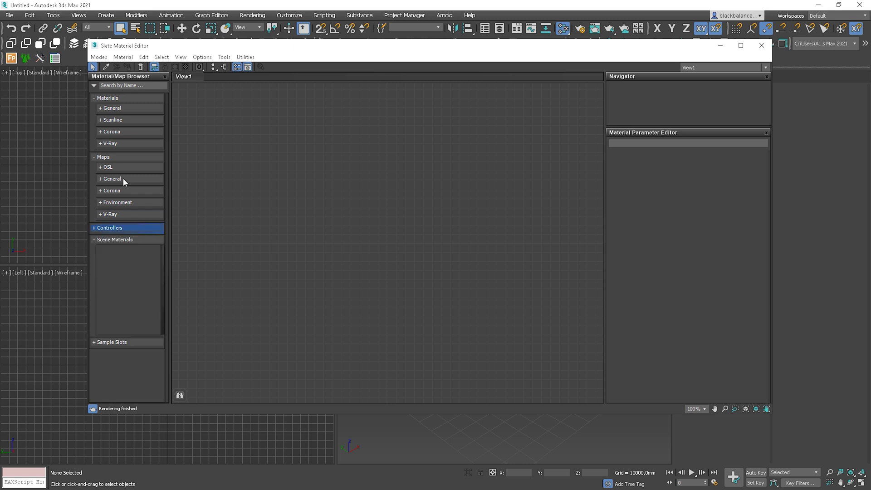
{"action": "left_click", "coordinate": [117, 158]}
{"action": "left_click", "coordinate": [110, 132]}
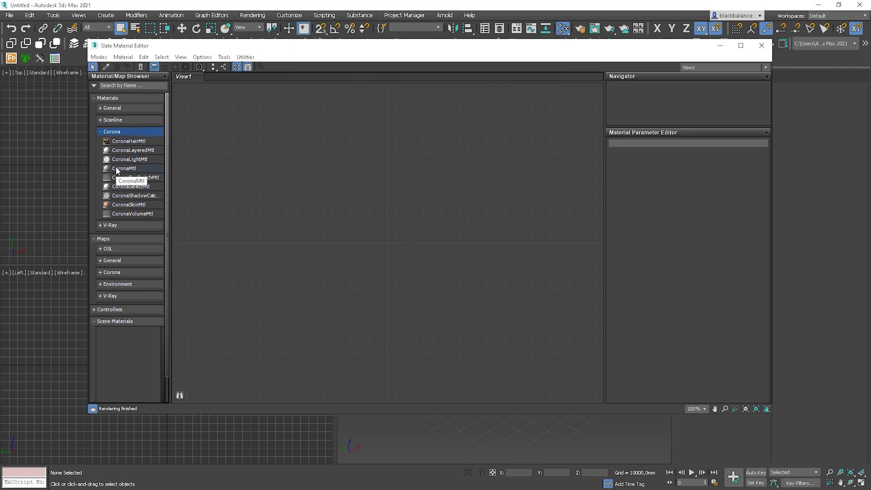
{"action": "left_click_drag", "start_coordinate": [116, 170], "coordinate": [457, 180]}
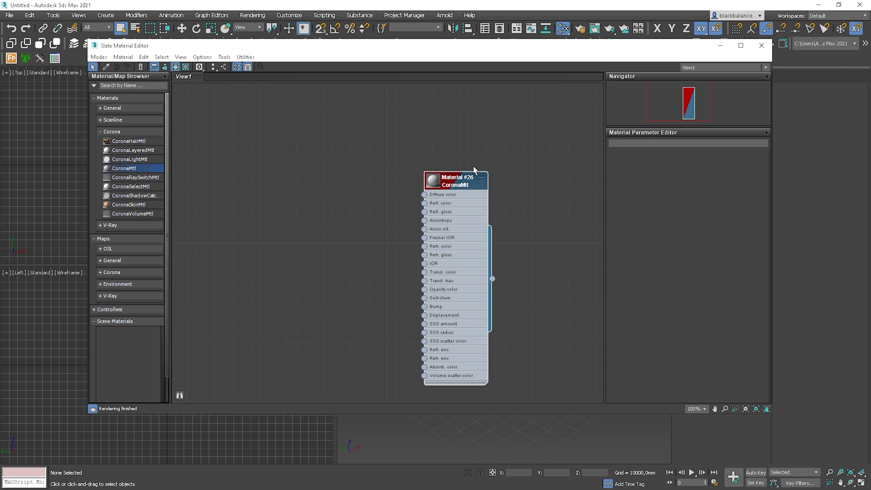
{"action": "double_click", "coordinate": [453, 185]}
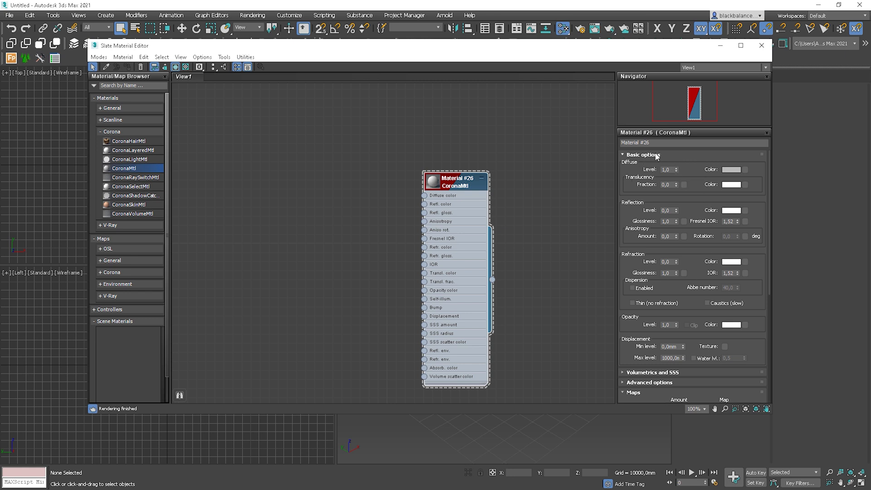
Make Material #26's diffuse colour nearly black and raise its reflection level to 1,0.
{"action": "left_click", "coordinate": [731, 170]}
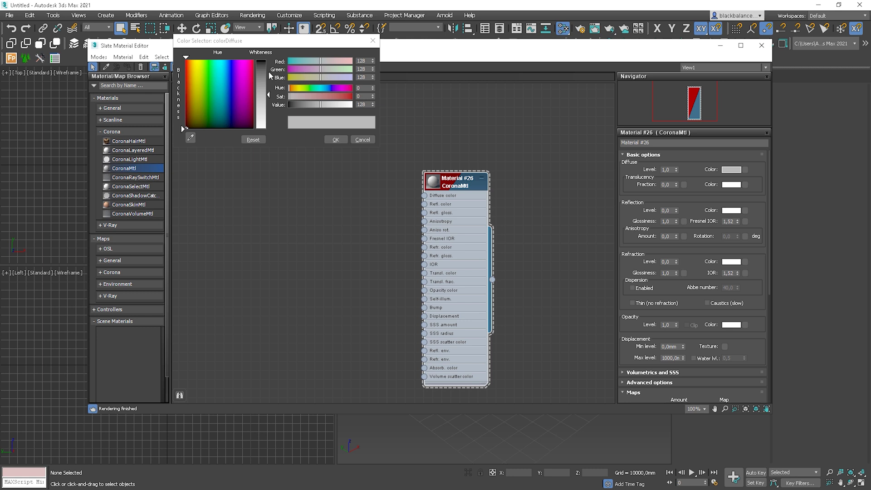
{"action": "left_click_drag", "start_coordinate": [269, 76], "coordinate": [269, 62]}
{"action": "left_click", "coordinate": [339, 140]}
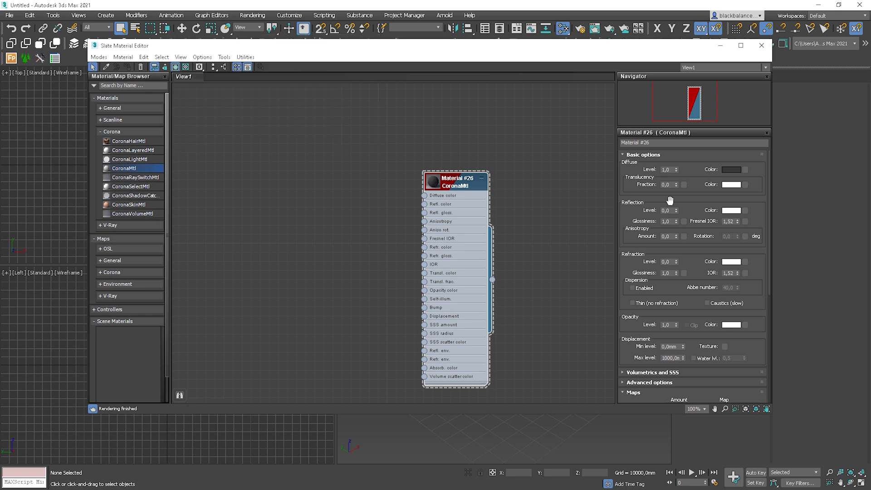
{"action": "left_click_drag", "start_coordinate": [676, 209], "coordinate": [676, 195]}
Collapse the basic options, toggle the Material #26 node, and enlarge its sphere preview.
{"action": "left_click", "coordinate": [639, 155]}
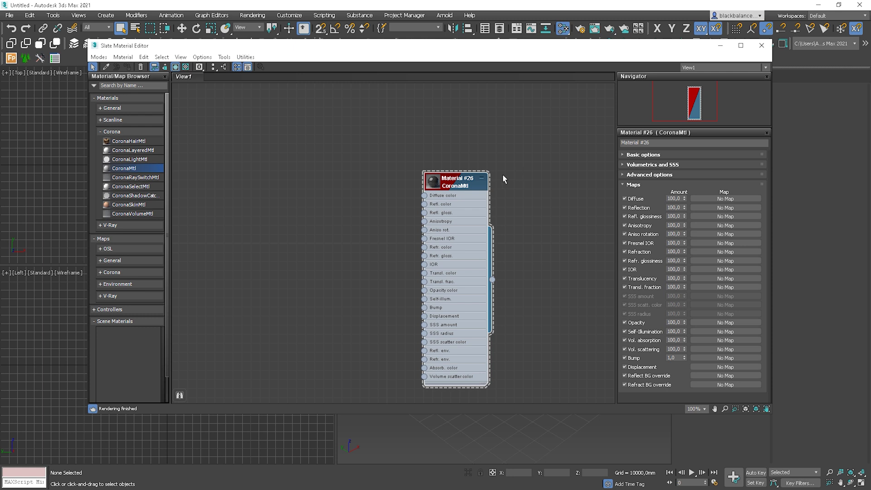
{"action": "left_click", "coordinate": [482, 180]}
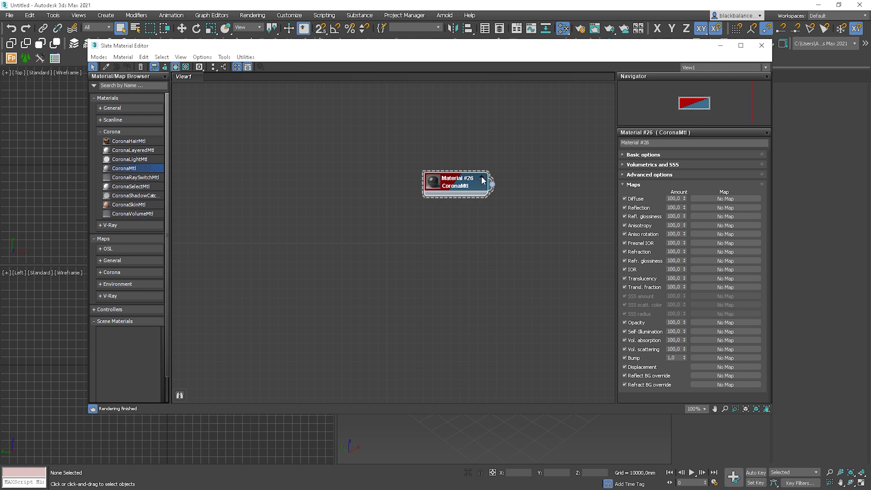
{"action": "left_click", "coordinate": [481, 180]}
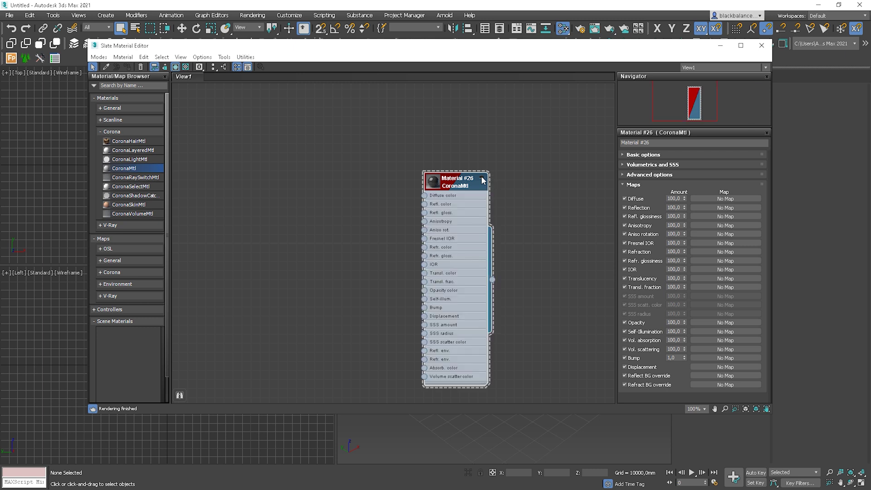
{"action": "double_click", "coordinate": [433, 183]}
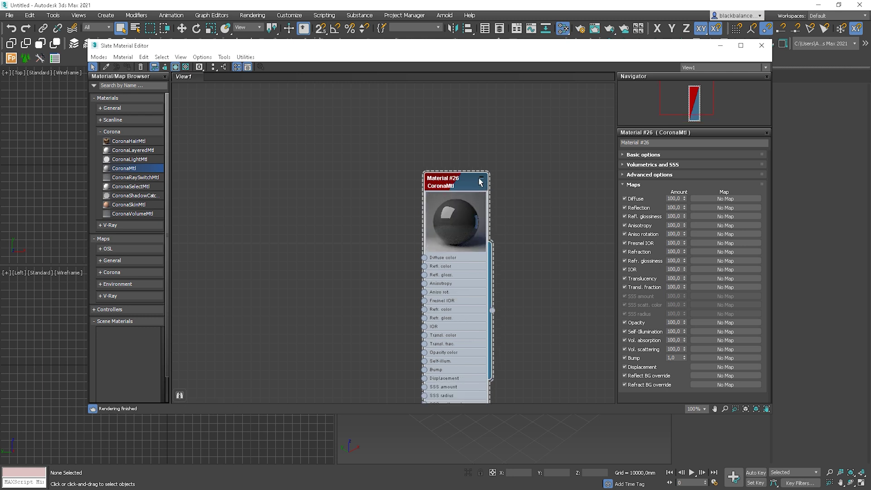
Open a separate preview window for Material #26, then close it.
{"action": "right_click", "coordinate": [460, 210]}
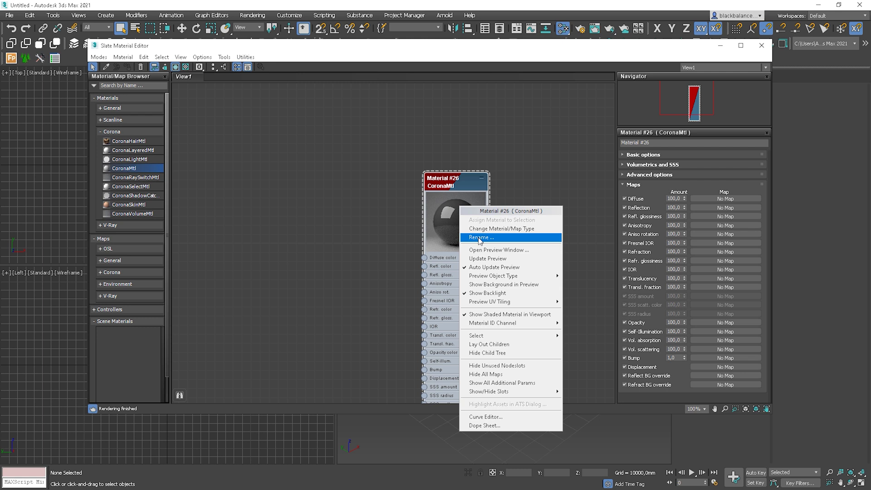
{"action": "left_click", "coordinate": [483, 249]}
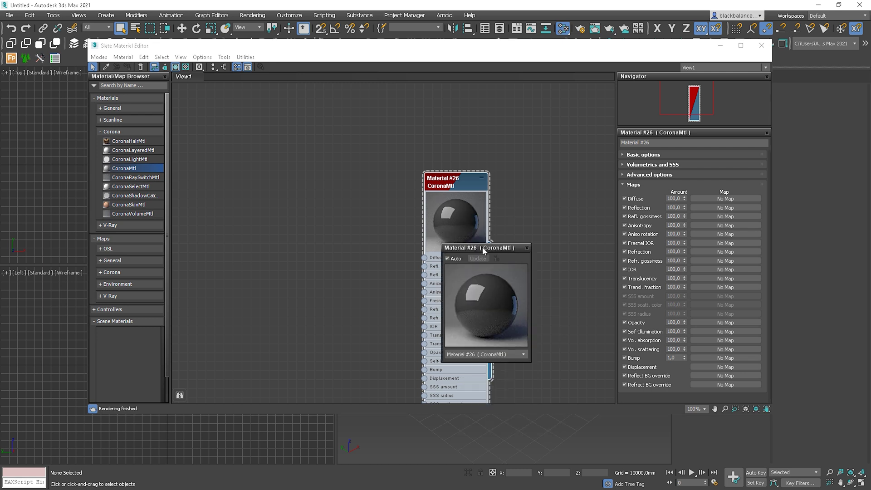
{"action": "left_click", "coordinate": [526, 248]}
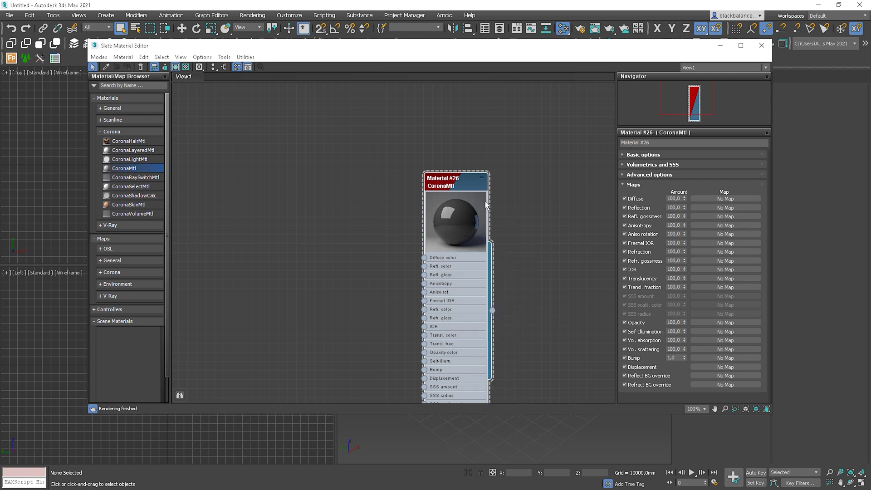
Try Cylinder and Box preview object types, then return the preview to Sphere.
{"action": "right_click", "coordinate": [471, 196]}
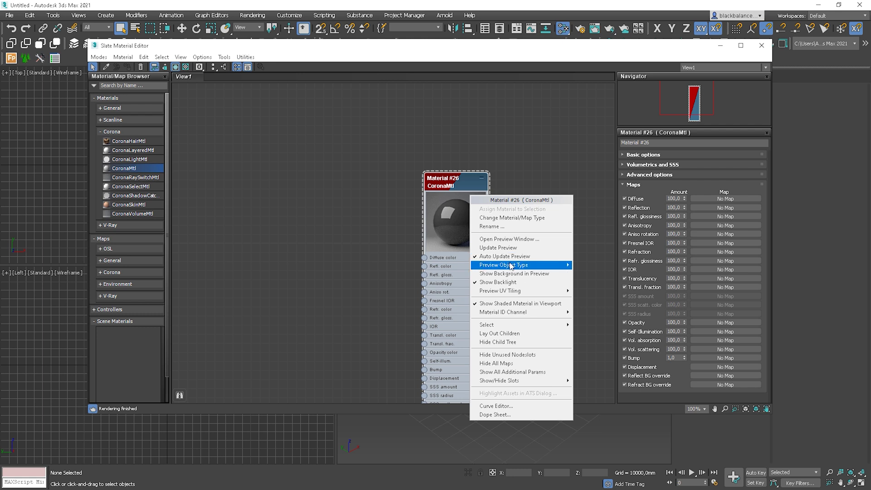
{"action": "mouse_move", "coordinate": [517, 266]}
{"action": "left_click", "coordinate": [611, 276]}
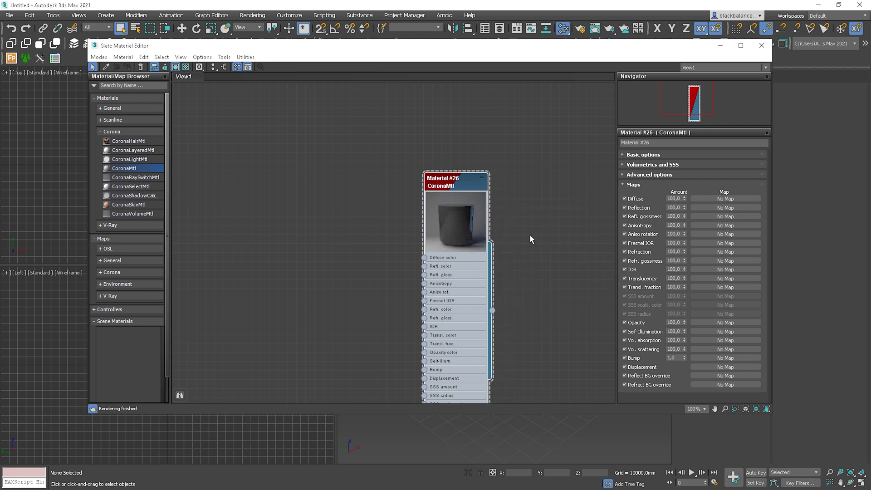
{"action": "right_click", "coordinate": [483, 209]}
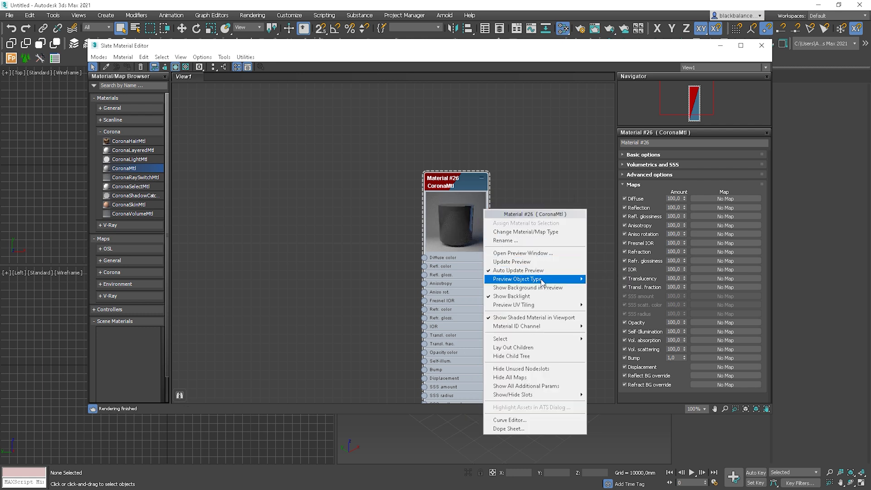
{"action": "mouse_move", "coordinate": [541, 279]}
{"action": "left_click", "coordinate": [608, 295]}
{"action": "right_click", "coordinate": [474, 218]}
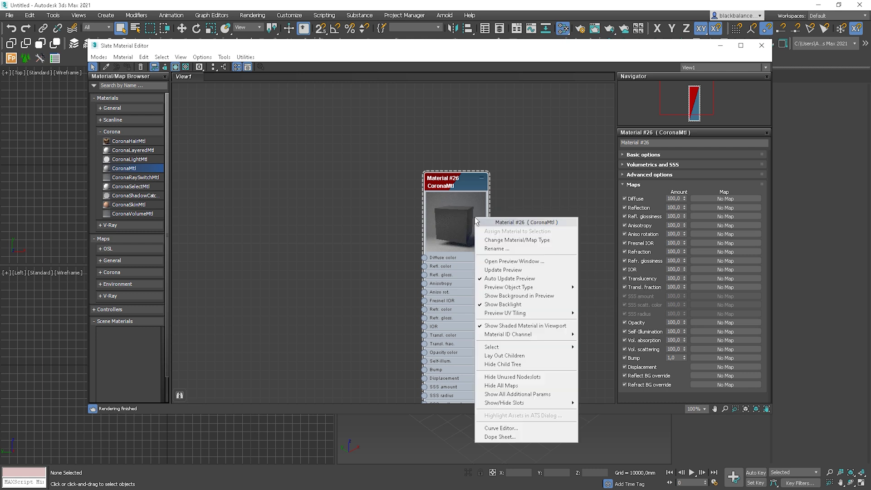
{"action": "mouse_move", "coordinate": [537, 288]}
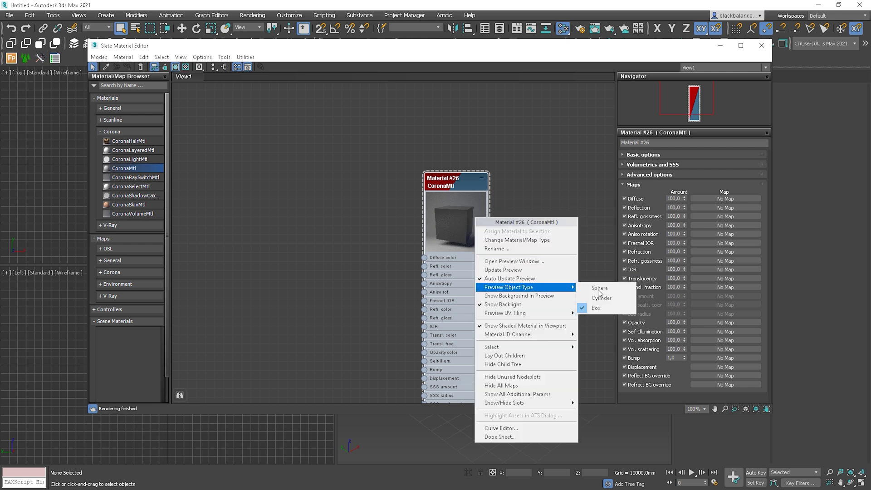
{"action": "left_click", "coordinate": [602, 288]}
Show a checkered background in the preview, reposition the view, and pull a wire from Diffuse color.
{"action": "right_click", "coordinate": [453, 211]}
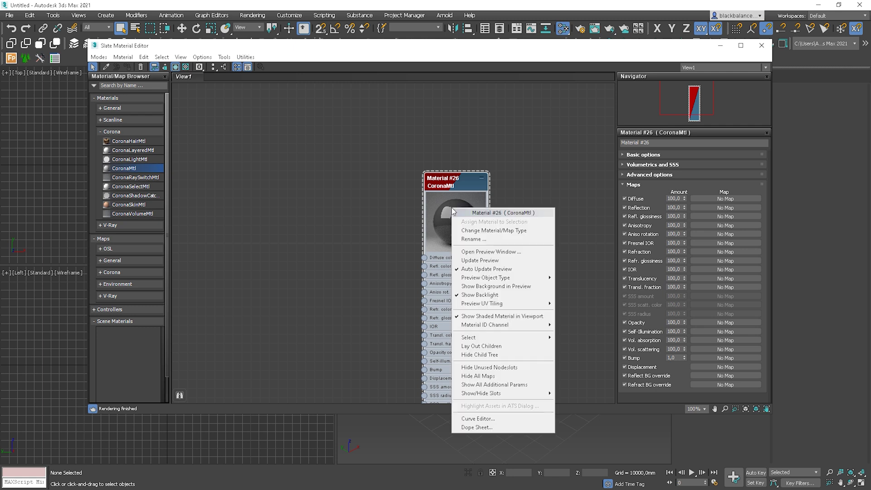
{"action": "left_click", "coordinate": [505, 290]}
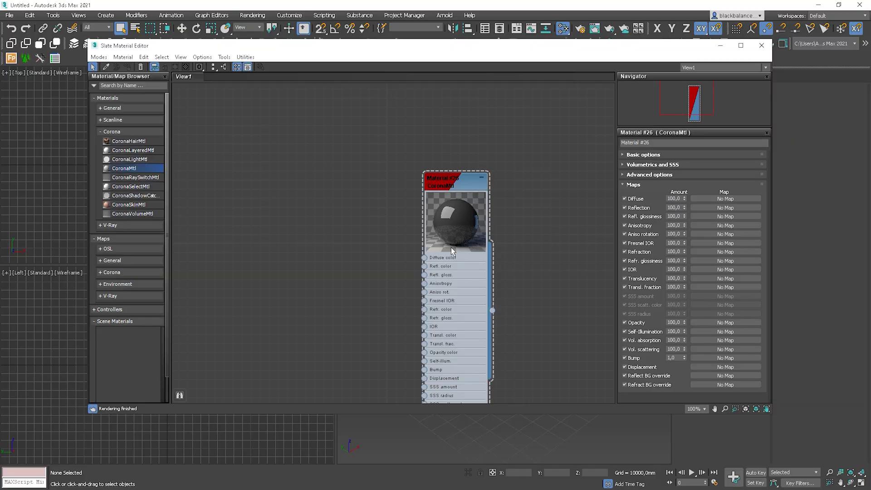
{"action": "middle_click_drag", "start_coordinate": [451, 248], "coordinate": [511, 165]}
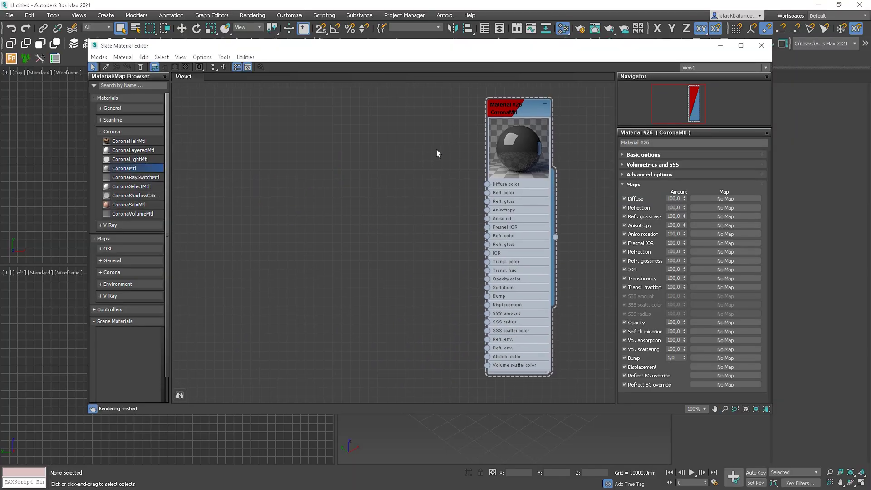
{"action": "scroll", "coordinate": [409, 150], "scroll_direction": "up", "scroll_amount": 1}
{"action": "scroll", "coordinate": [494, 203], "scroll_direction": "down", "scroll_amount": 8}
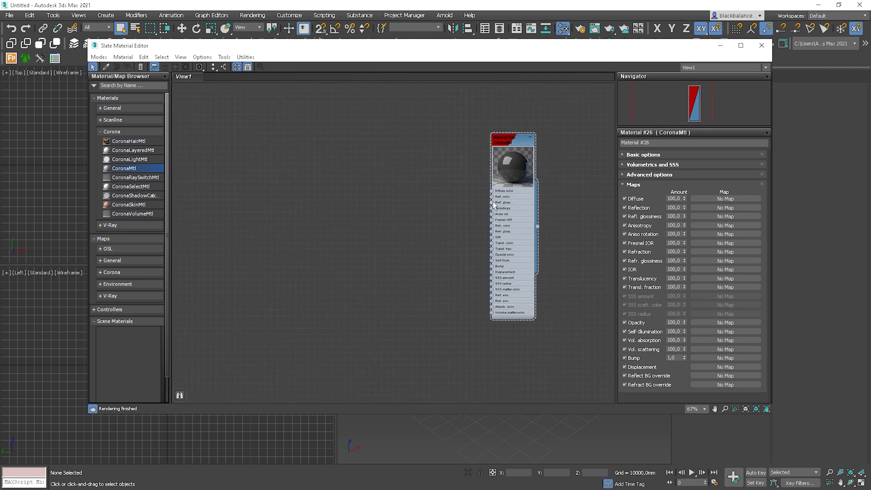
{"action": "scroll", "coordinate": [494, 205], "scroll_direction": "up", "scroll_amount": 7}
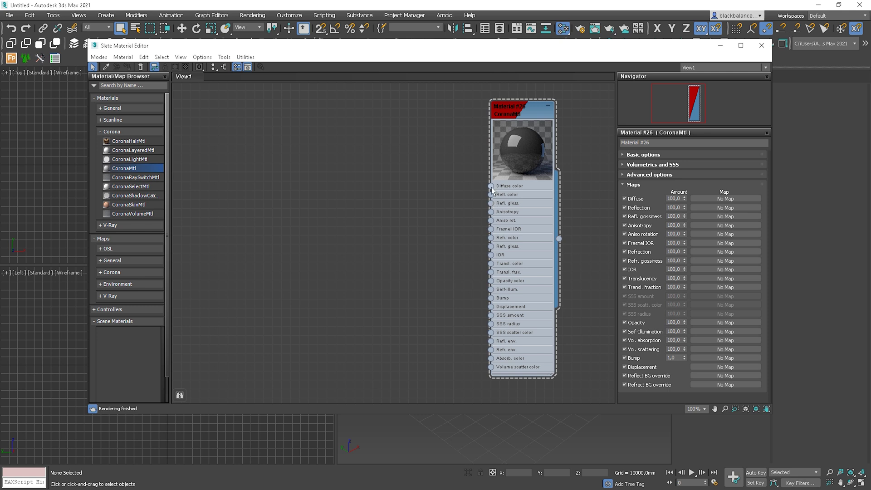
{"action": "left_click_drag", "start_coordinate": [491, 188], "coordinate": [417, 186]}
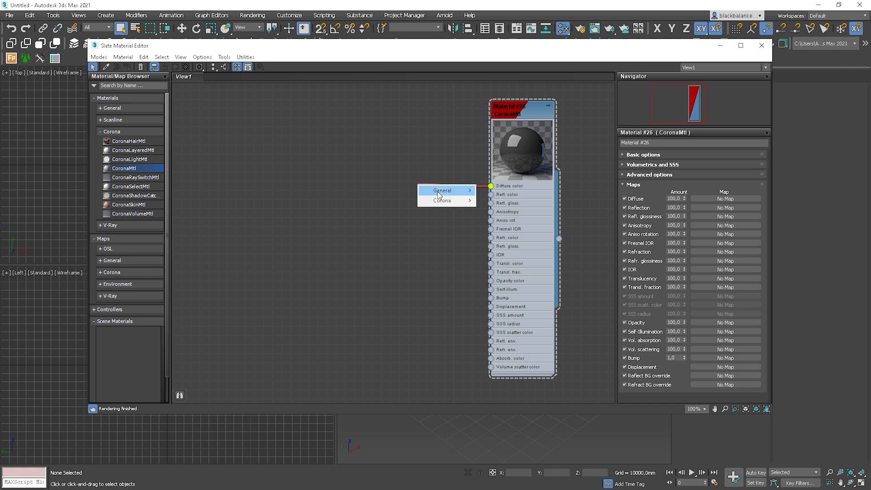
Create a CoronaBitmap node (Map #1) without a file, move it aside, and disconnect it from Diffuse color.
{"action": "mouse_move", "coordinate": [438, 202]}
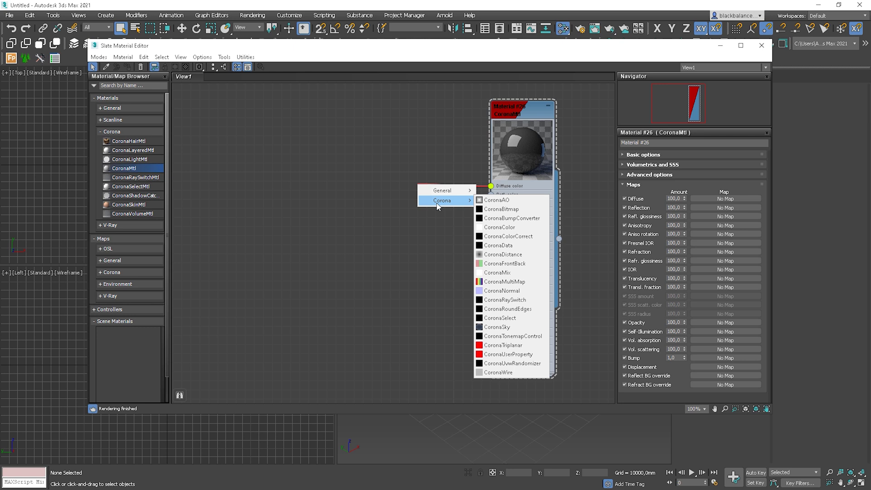
{"action": "left_click", "coordinate": [525, 211]}
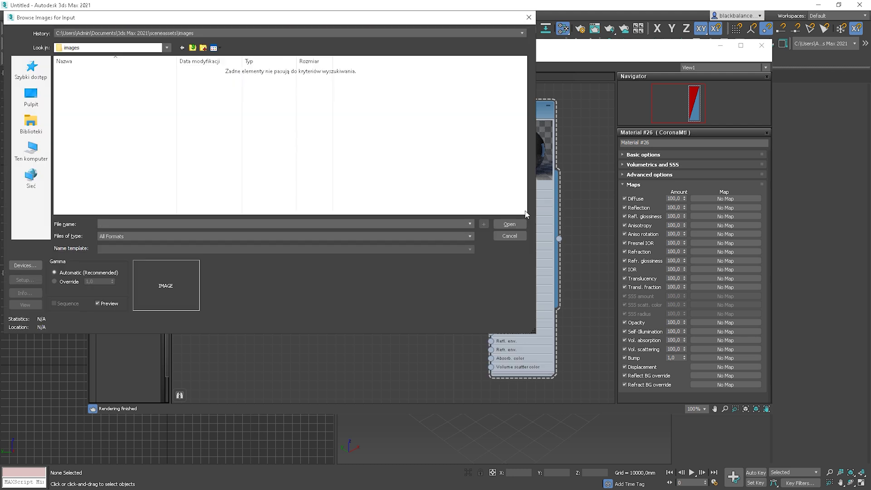
{"action": "left_click", "coordinate": [513, 238]}
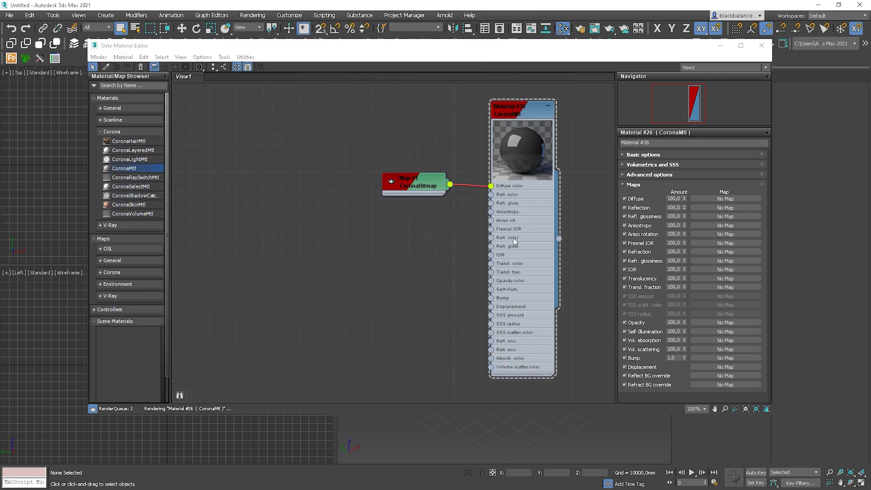
{"action": "left_click_drag", "start_coordinate": [425, 184], "coordinate": [342, 158]}
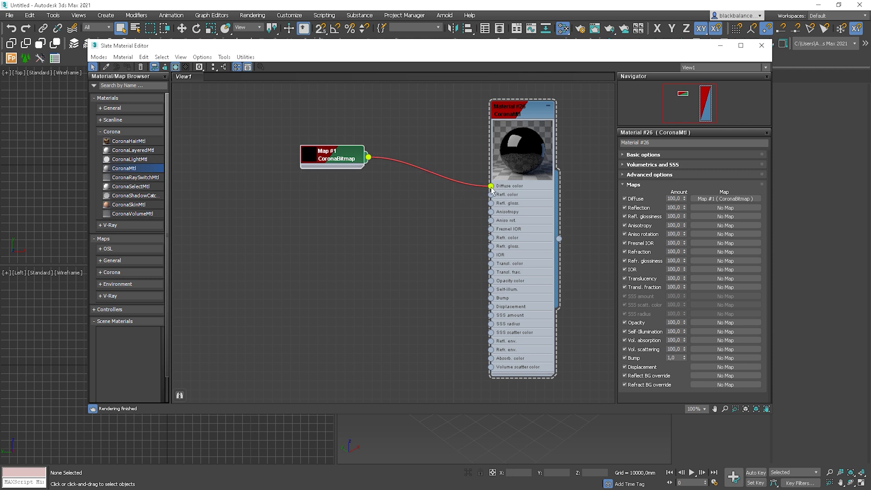
{"action": "left_click_drag", "start_coordinate": [490, 186], "coordinate": [456, 188]}
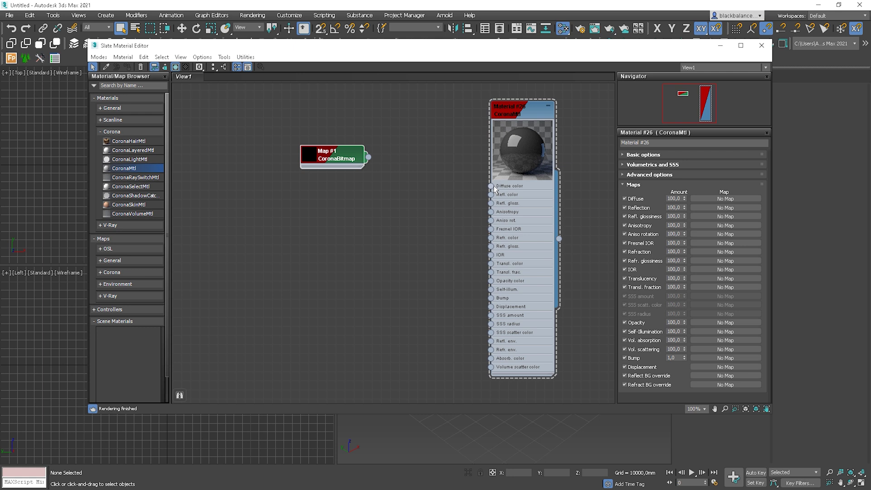
Connect a Checker map (Map #2) to Diffuse color, move it up, and delete the CoronaBitmap node.
{"action": "left_click_drag", "start_coordinate": [494, 188], "coordinate": [445, 192]}
{"action": "mouse_move", "coordinate": [465, 197]}
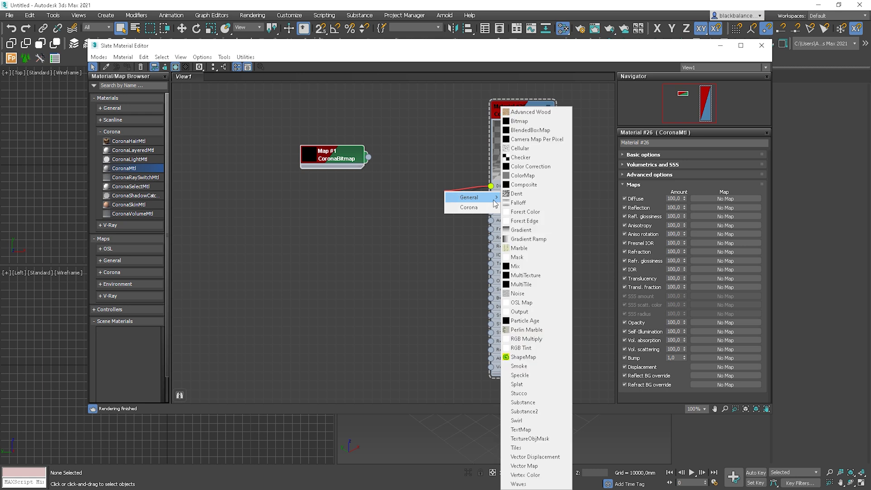
{"action": "left_click", "coordinate": [533, 157]}
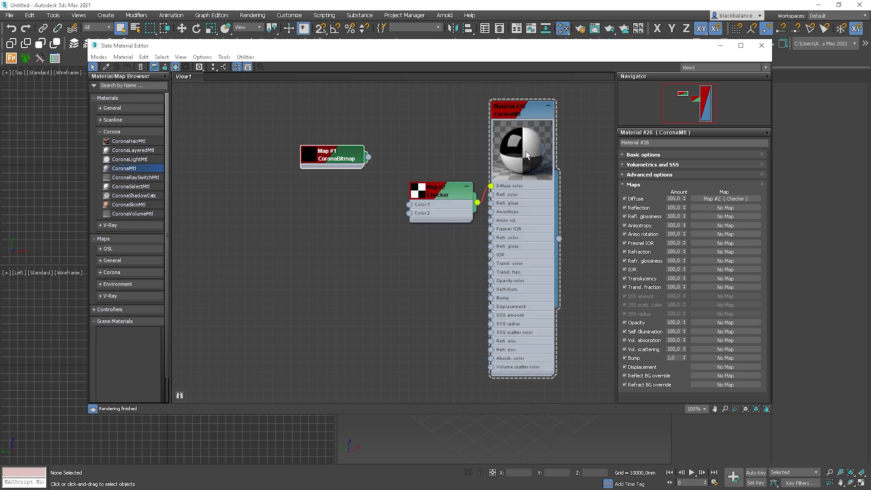
{"action": "left_click_drag", "start_coordinate": [431, 199], "coordinate": [395, 135]}
{"action": "double_click", "coordinate": [335, 155]}
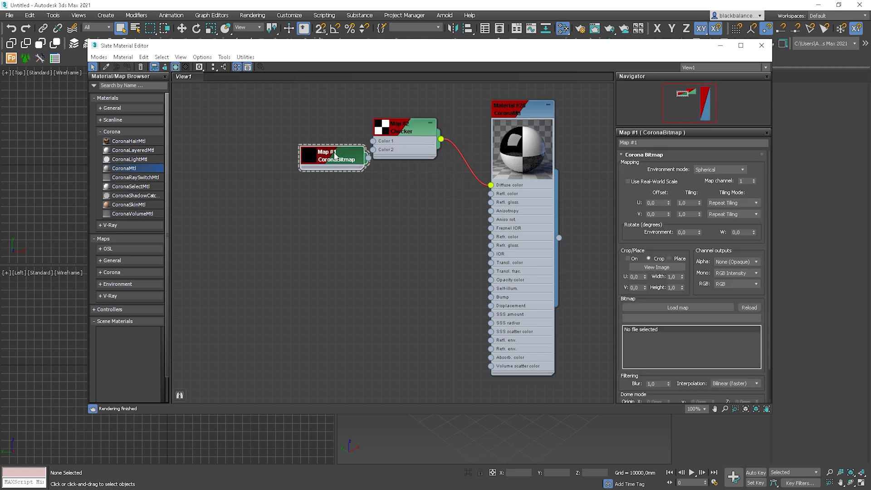
{"action": "key", "text": "Delete"}
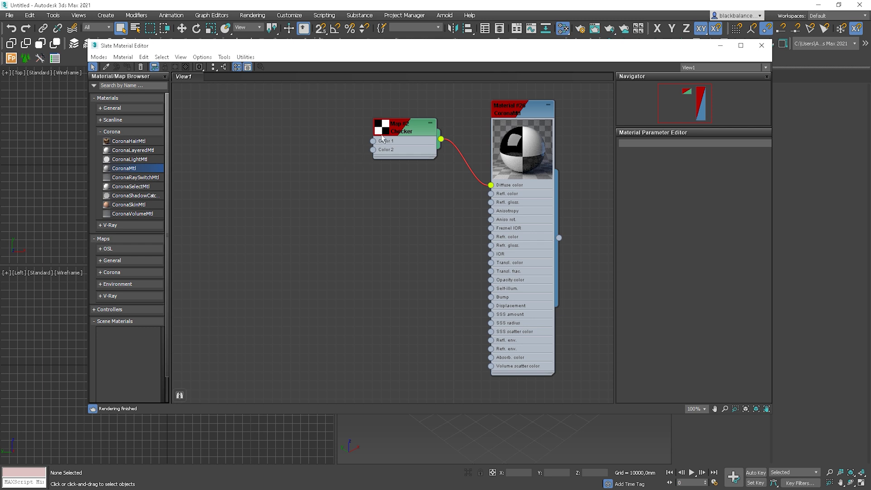
Drive the Checker's Color 1 with a CoronaColor map (Map #3) set to magenta.
{"action": "left_click_drag", "start_coordinate": [377, 143], "coordinate": [333, 141]}
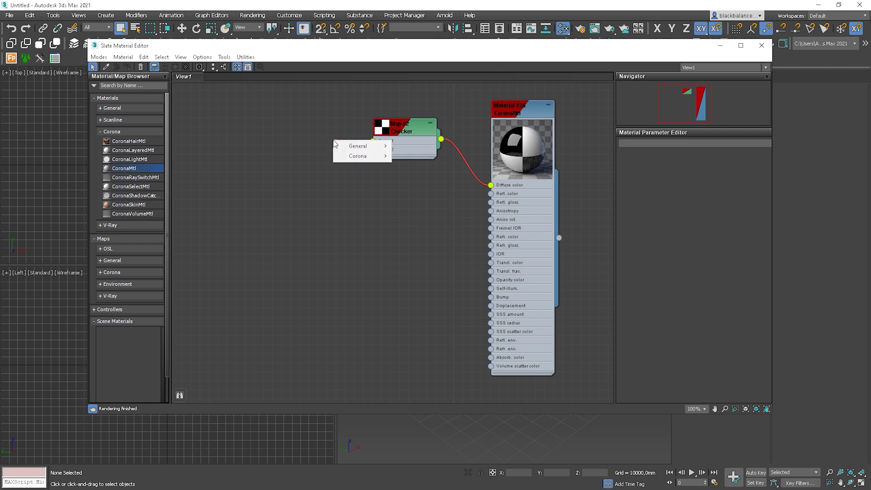
{"action": "mouse_move", "coordinate": [360, 156]}
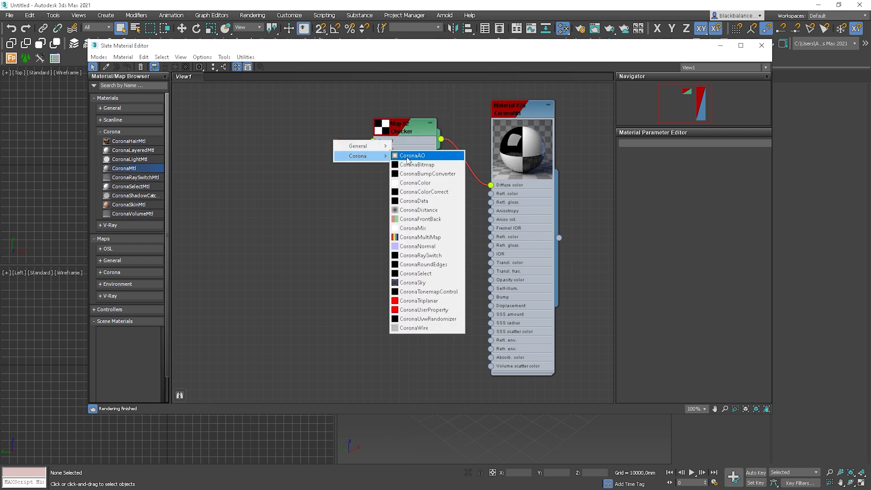
{"action": "left_click", "coordinate": [413, 182]}
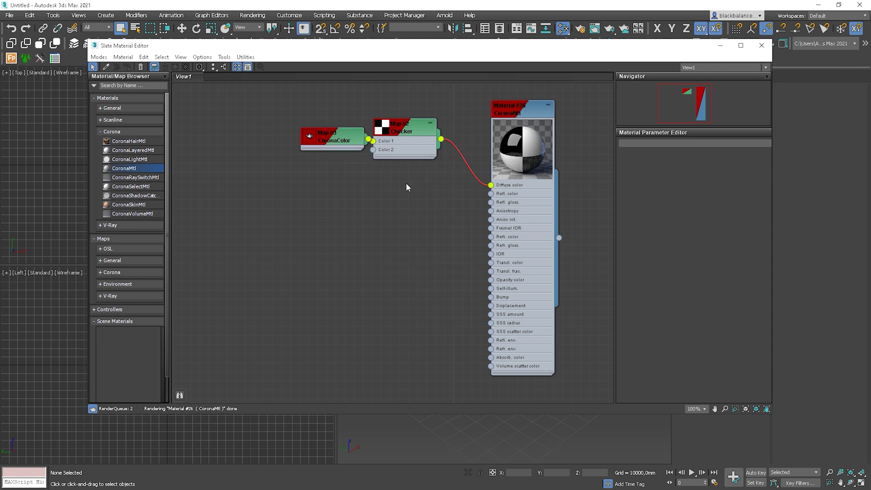
{"action": "left_click_drag", "start_coordinate": [347, 140], "coordinate": [298, 124]}
{"action": "double_click", "coordinate": [289, 121]}
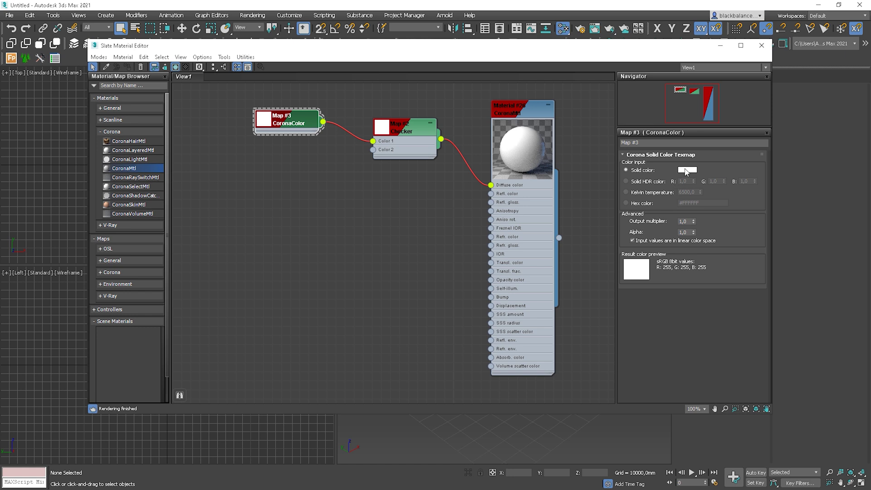
{"action": "left_click", "coordinate": [687, 171]}
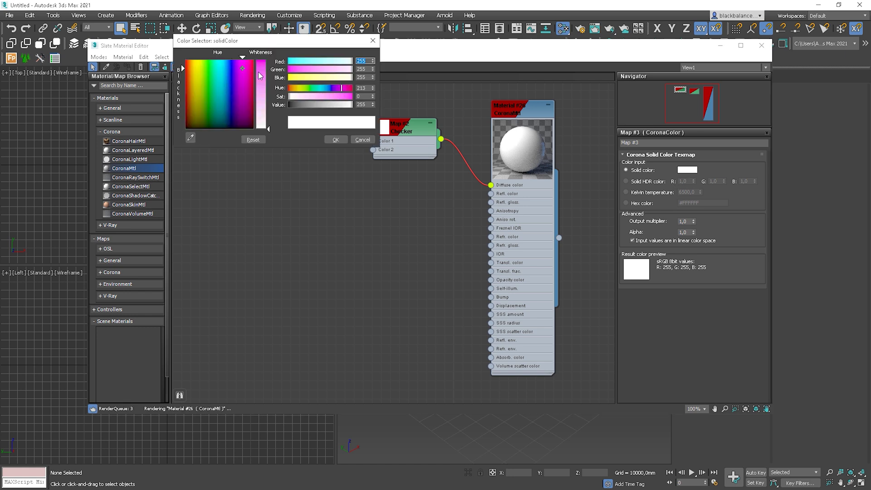
{"action": "left_click", "coordinate": [242, 68]}
{"action": "left_click", "coordinate": [335, 140]}
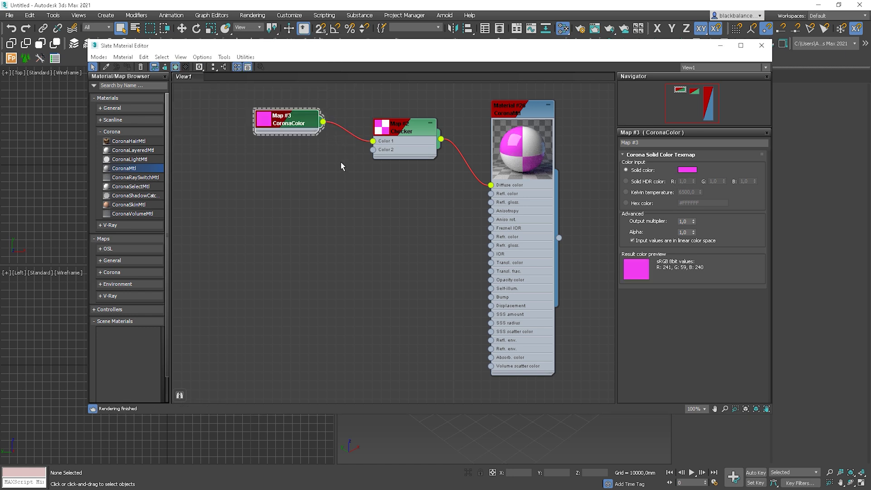
Set the Checker's Color 2 to light cyan.
{"action": "double_click", "coordinate": [385, 129]}
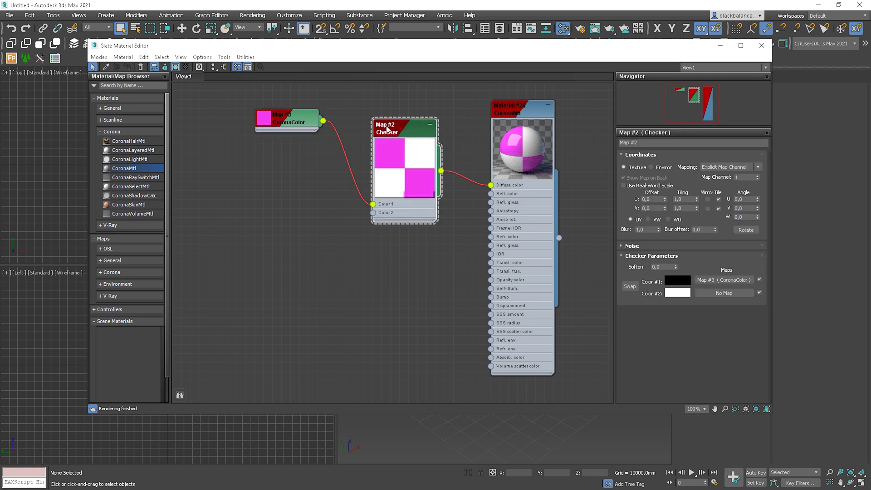
{"action": "left_click", "coordinate": [682, 294]}
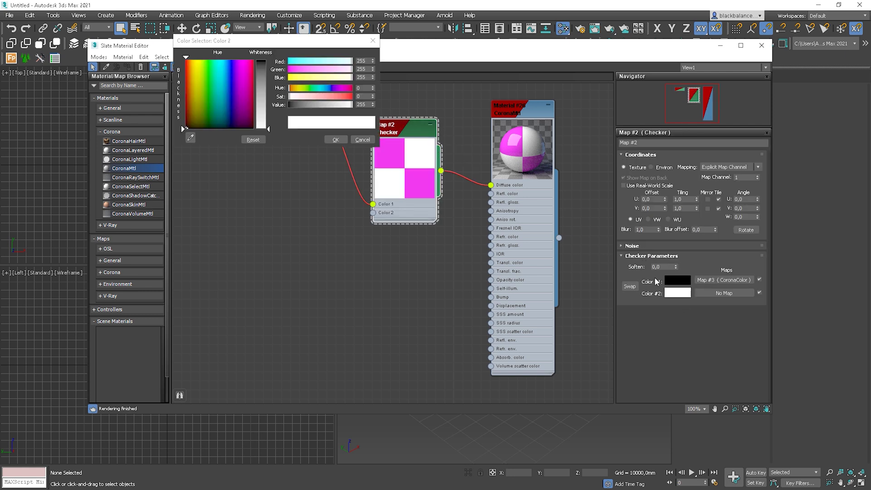
{"action": "left_click_drag", "start_coordinate": [317, 65], "coordinate": [329, 65]}
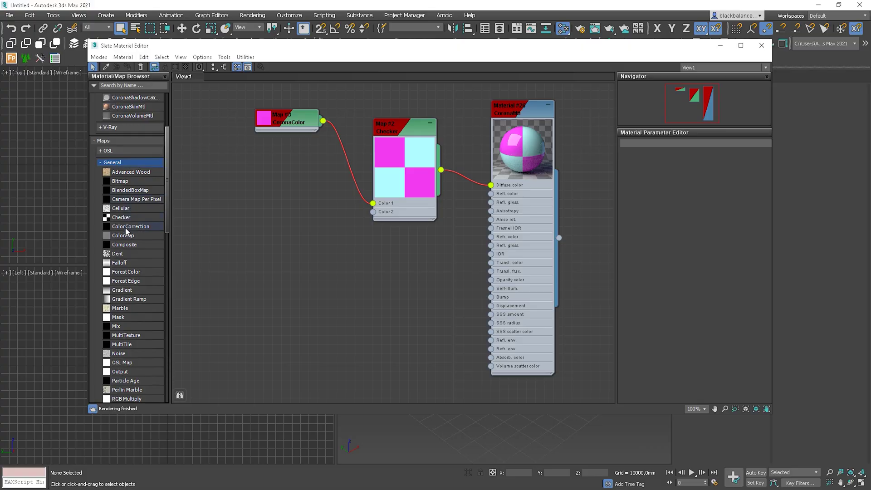
Add a Color Correction map feeding Refl. color, set its Saturation to -100, and rearrange the Checker network.
{"action": "left_click_drag", "start_coordinate": [131, 226], "coordinate": [416, 286]}
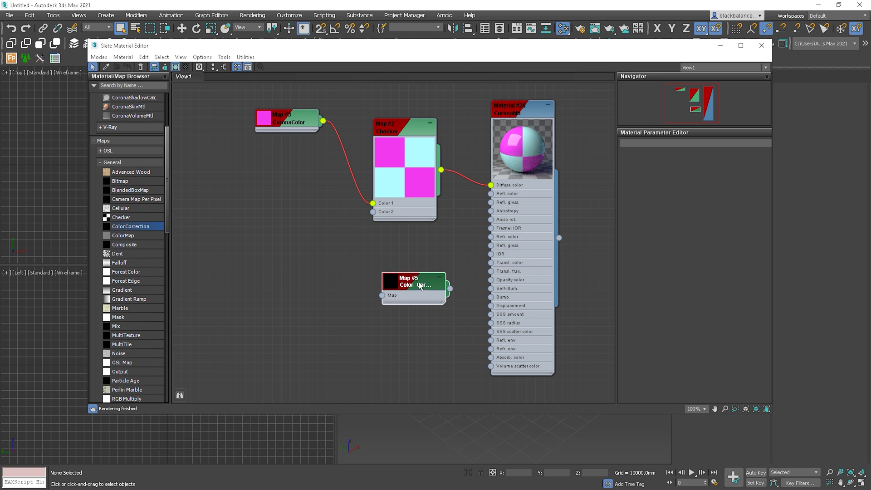
{"action": "left_click_drag", "start_coordinate": [438, 101], "coordinate": [340, 214]}
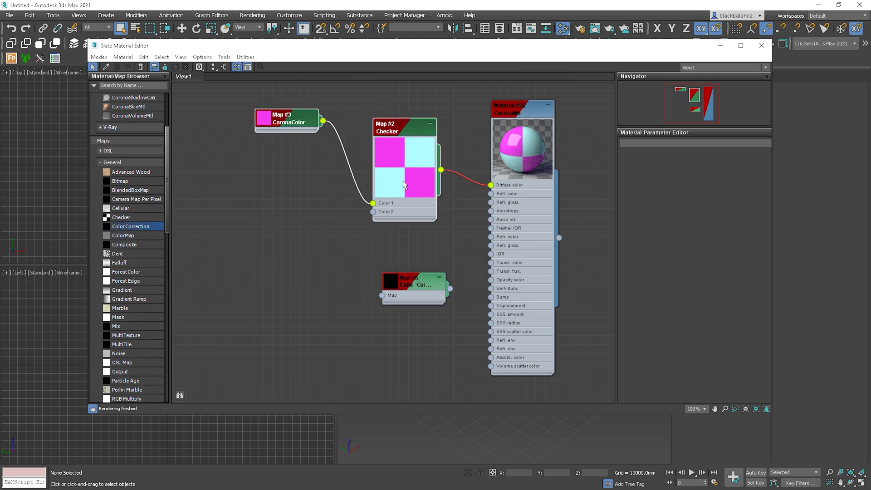
{"action": "left_click_drag", "start_coordinate": [441, 175], "coordinate": [376, 267]}
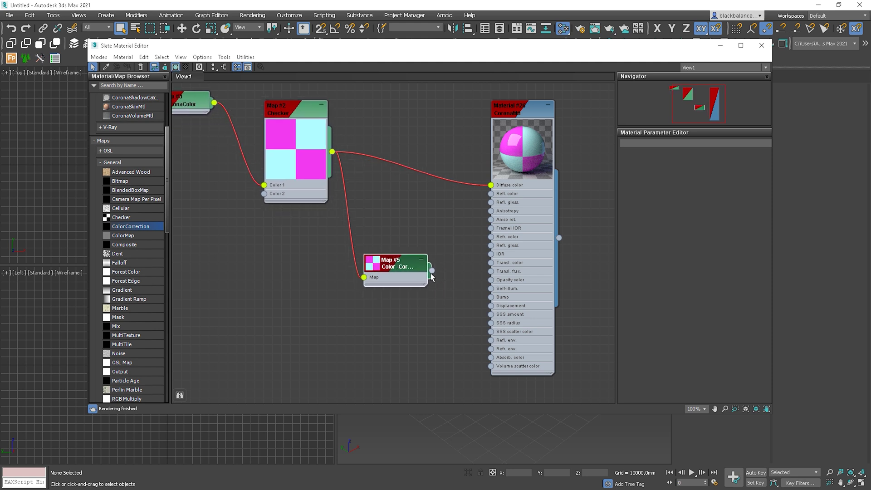
{"action": "left_click_drag", "start_coordinate": [432, 271], "coordinate": [492, 199]}
{"action": "double_click", "coordinate": [390, 271]}
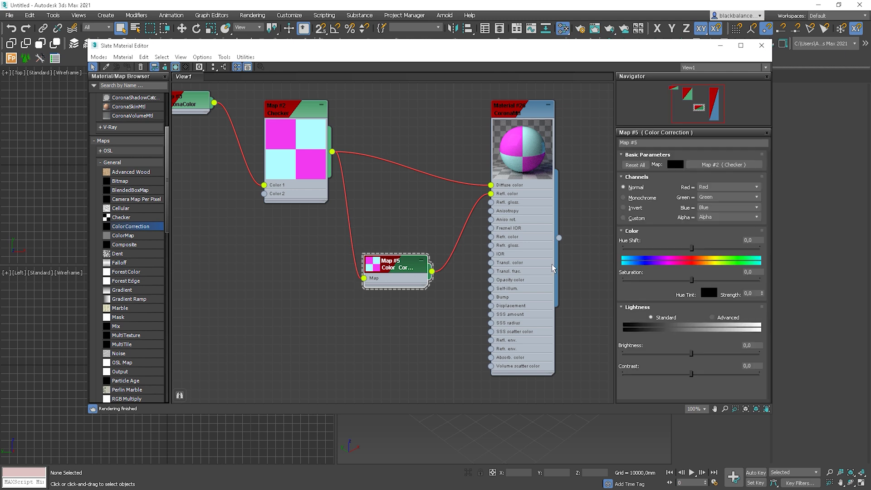
{"action": "left_click_drag", "start_coordinate": [613, 280], "coordinate": [608, 280]}
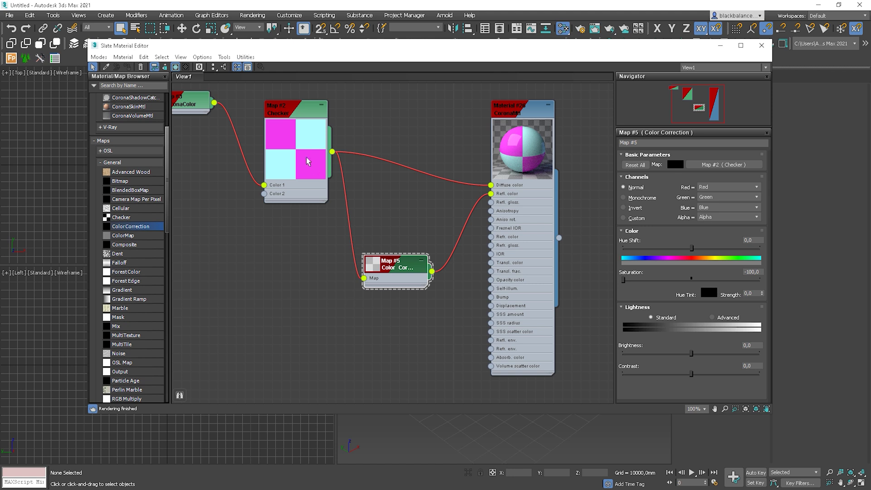
{"action": "left_click_drag", "start_coordinate": [305, 158], "coordinate": [347, 195]}
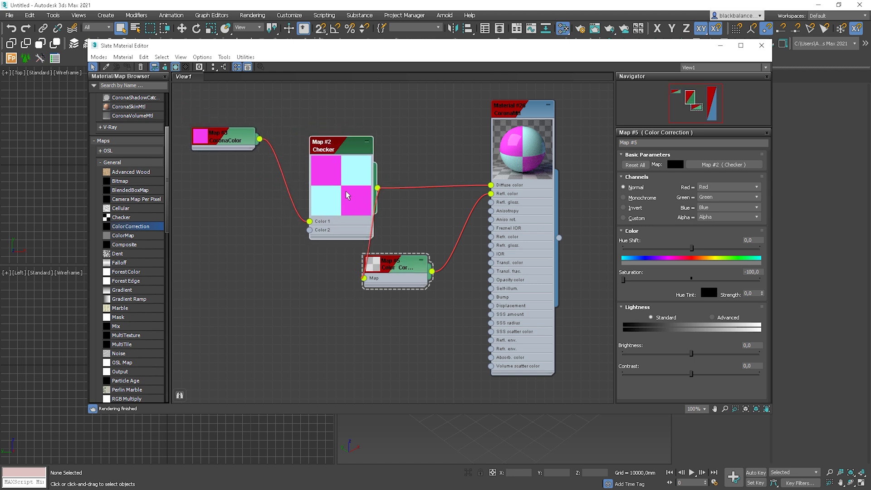
Arrange the CoronaColor, Checker and Color Correction nodes compactly, zoom out, and load Material #26's parameters.
{"action": "left_click_drag", "start_coordinate": [238, 143], "coordinate": [238, 171]}
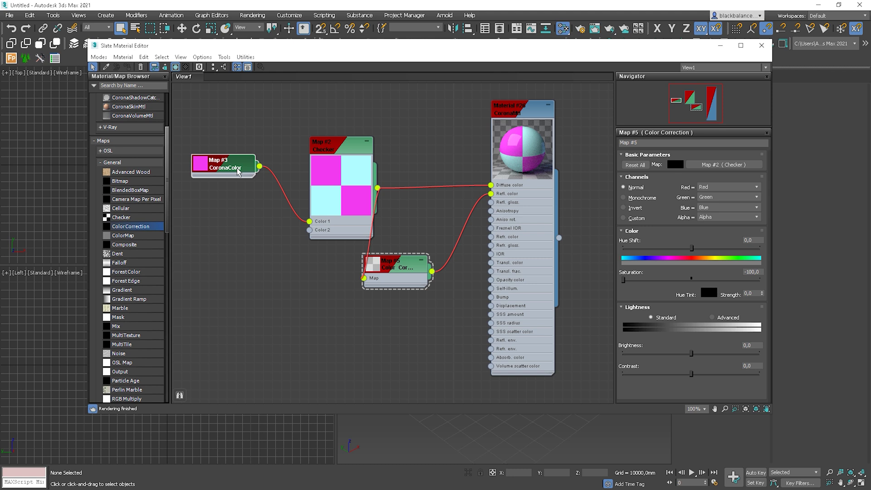
{"action": "left_click_drag", "start_coordinate": [348, 108], "coordinate": [200, 262]}
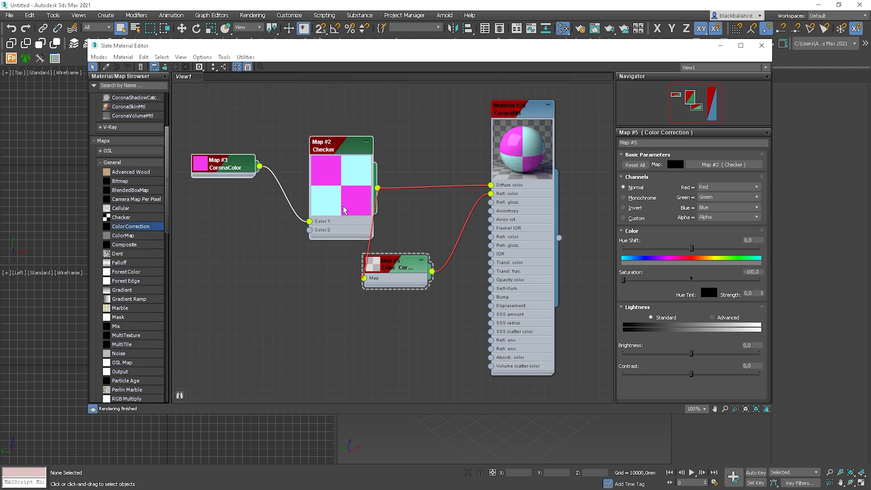
{"action": "mouse_move", "coordinate": [344, 208]}
{"action": "left_mouse_down"}
{"action": "mouse_move", "coordinate": [336, 136]}
{"action": "mouse_move", "coordinate": [335, 208]}
{"action": "left_mouse_up"}
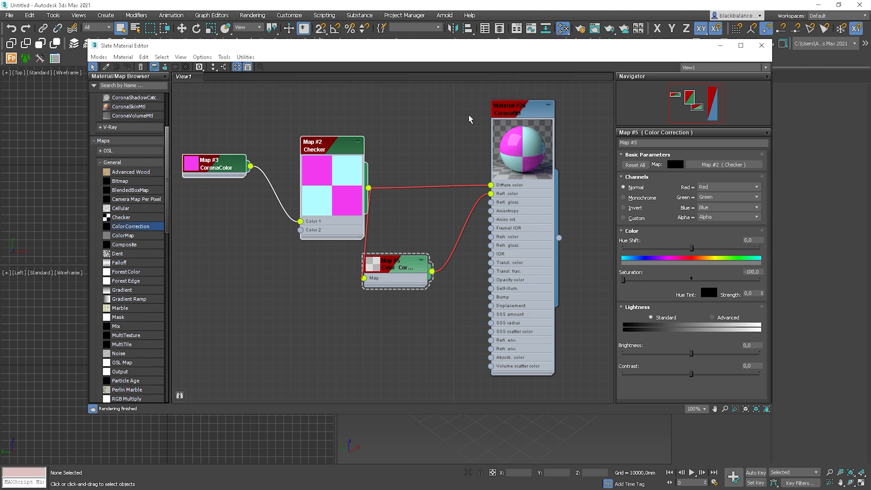
{"action": "left_click_drag", "start_coordinate": [573, 94], "coordinate": [202, 367]}
{"action": "left_click_drag", "start_coordinate": [516, 257], "coordinate": [509, 235]}
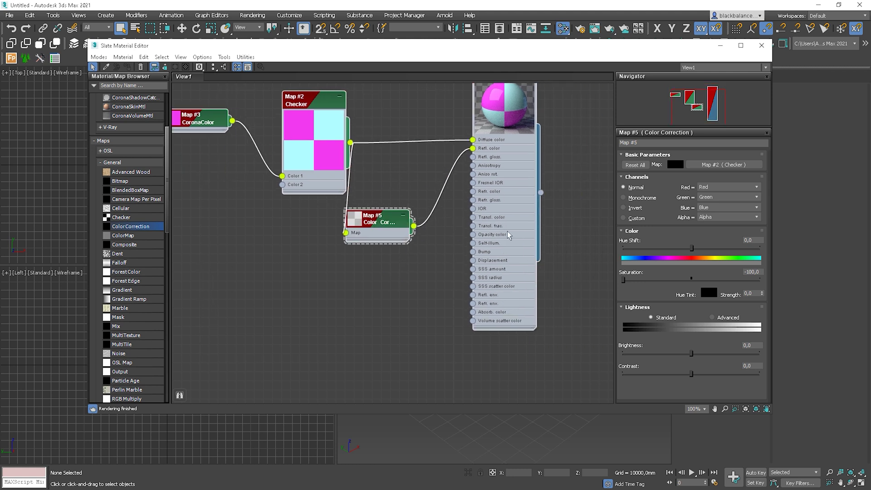
{"action": "scroll", "coordinate": [508, 234], "scroll_direction": "down", "scroll_amount": 5}
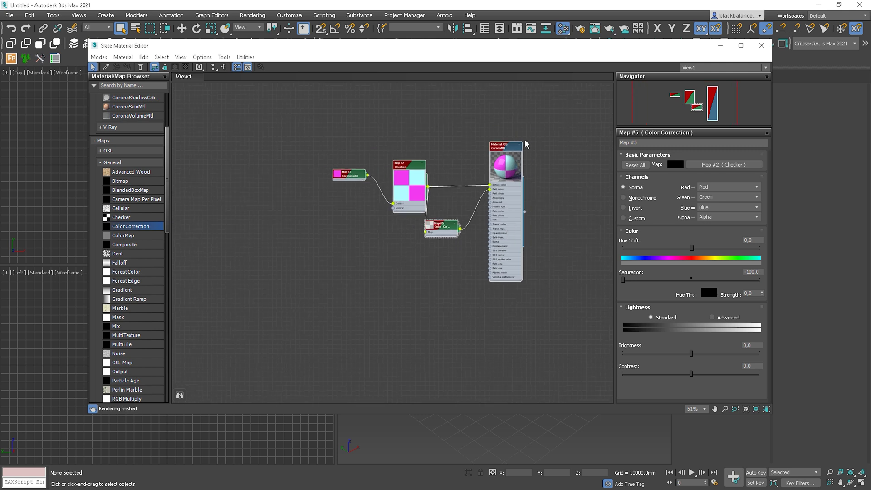
{"action": "double_click", "coordinate": [522, 145]}
Clone the whole material network below the original, then clone its Checker, CoronaColor and Color Correction maps.
{"action": "left_click_drag", "start_coordinate": [559, 109], "coordinate": [320, 320]}
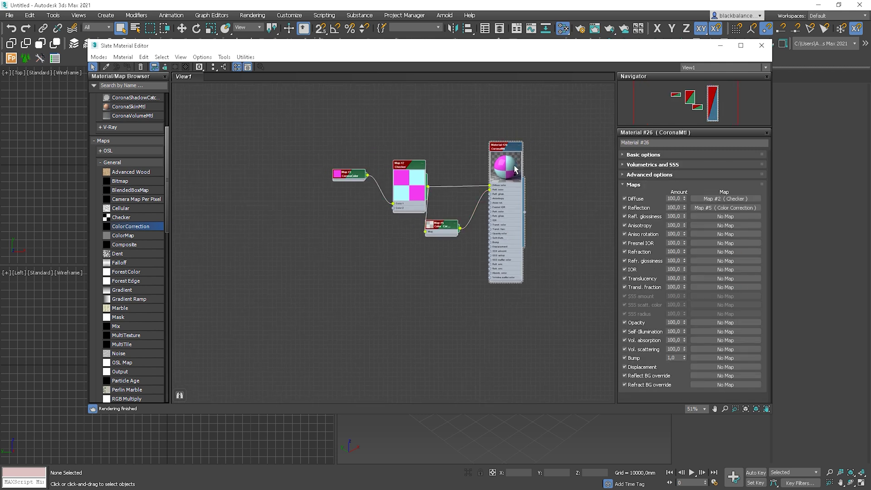
{"action": "left_click_drag", "start_coordinate": [515, 169], "coordinate": [416, 277], "text": "shift"}
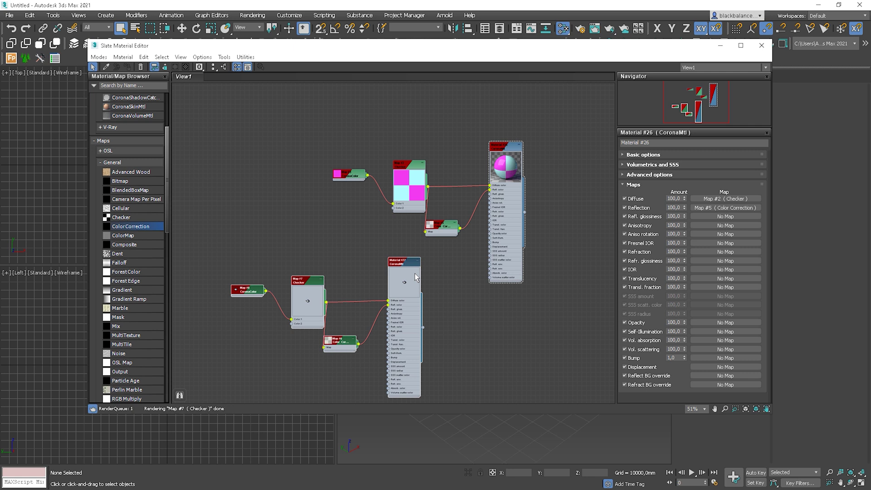
{"action": "left_click_drag", "start_coordinate": [288, 249], "coordinate": [356, 355]}
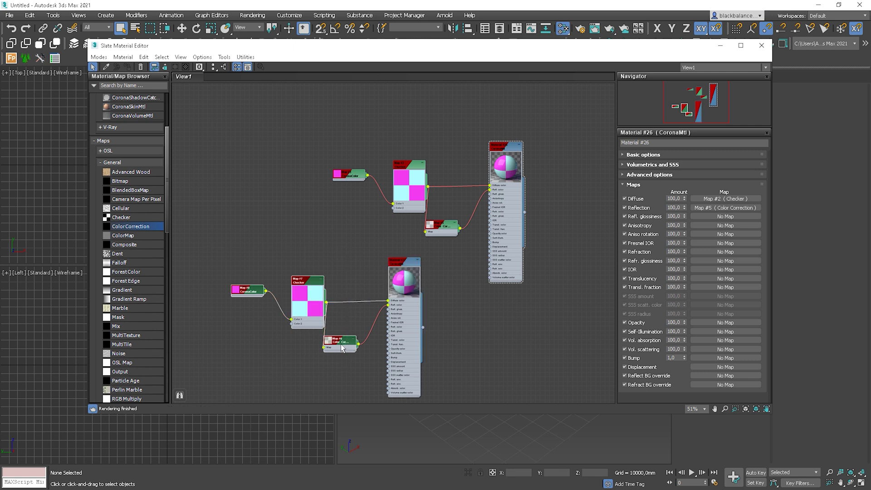
{"action": "mouse_move", "coordinate": [341, 348]}
{"action": "left_mouse_down", "text": "shift"}
{"action": "mouse_move", "coordinate": [336, 291]}
{"action": "mouse_move", "coordinate": [317, 245]}
{"action": "mouse_move", "coordinate": [298, 241]}
{"action": "left_mouse_up", "text": "shift"}
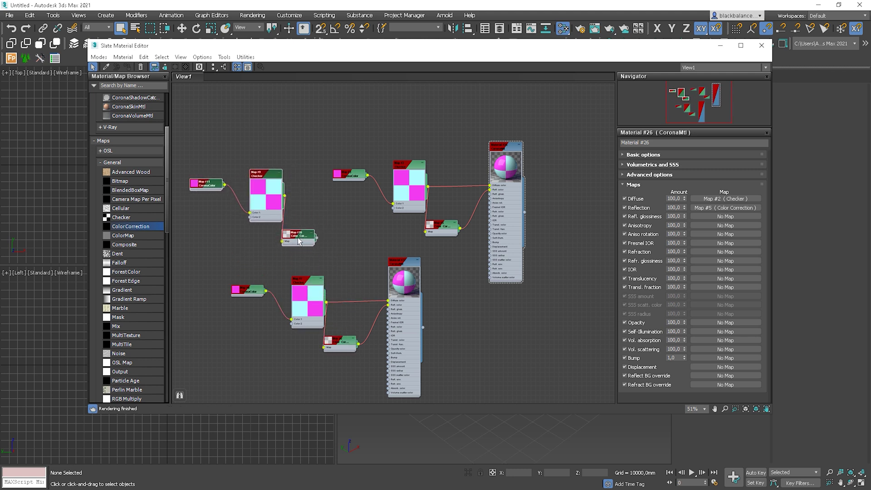
Clone Material #27 into Material #28 and wire the spare Color Correction into its reflection colour.
{"action": "left_click", "coordinate": [402, 297]}
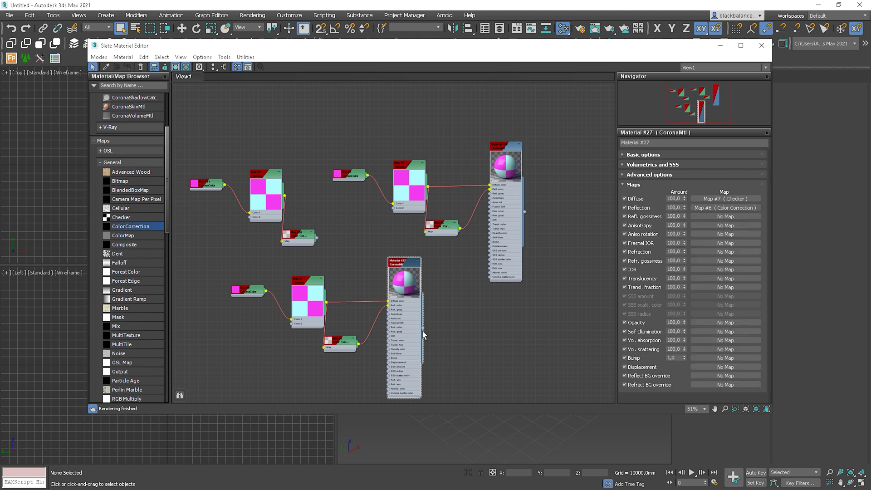
{"action": "mouse_move", "coordinate": [423, 331]}
{"action": "left_mouse_down", "text": "shift"}
{"action": "mouse_move", "coordinate": [429, 178]}
{"action": "mouse_move", "coordinate": [317, 246]}
{"action": "mouse_move", "coordinate": [325, 333]}
{"action": "mouse_move", "coordinate": [355, 314]}
{"action": "left_mouse_up", "text": "shift"}
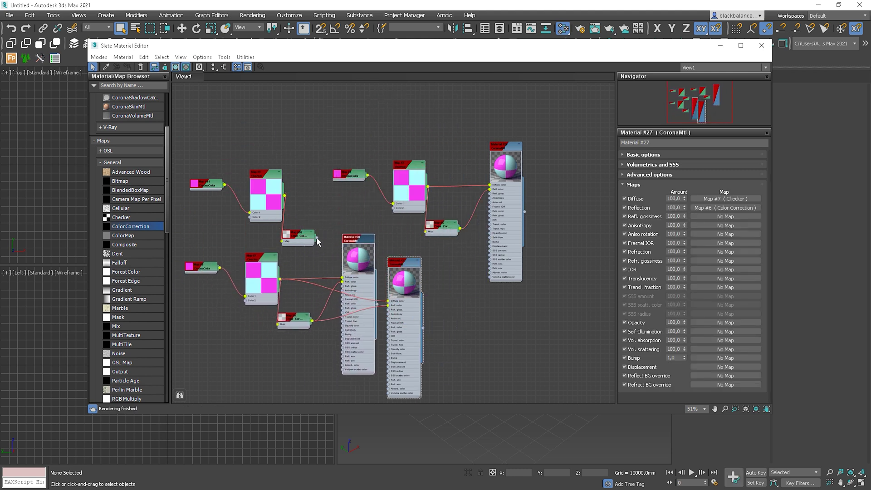
{"action": "left_click_drag", "start_coordinate": [316, 238], "coordinate": [343, 282]}
{"action": "double_click", "coordinate": [273, 179]}
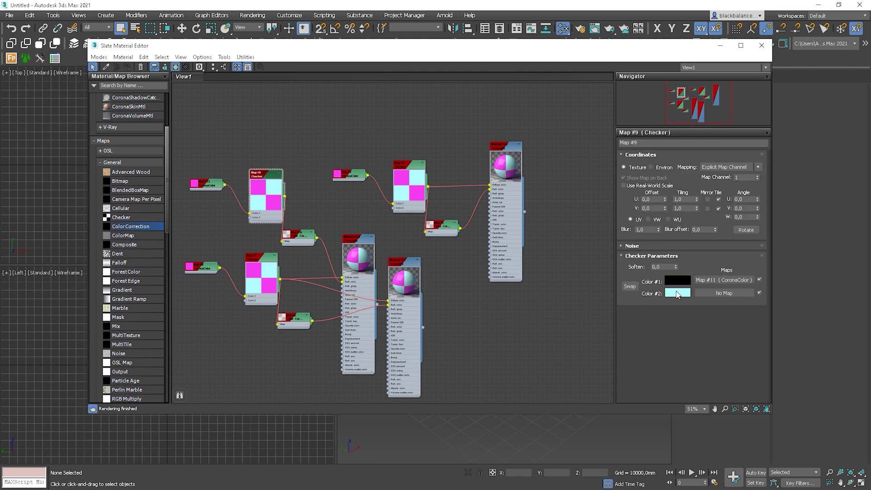
Delete the Map #11 CoronaColor, move Material #28 up-left, and wire Map #10's output into Material #28.
{"action": "double_click", "coordinate": [200, 189]}
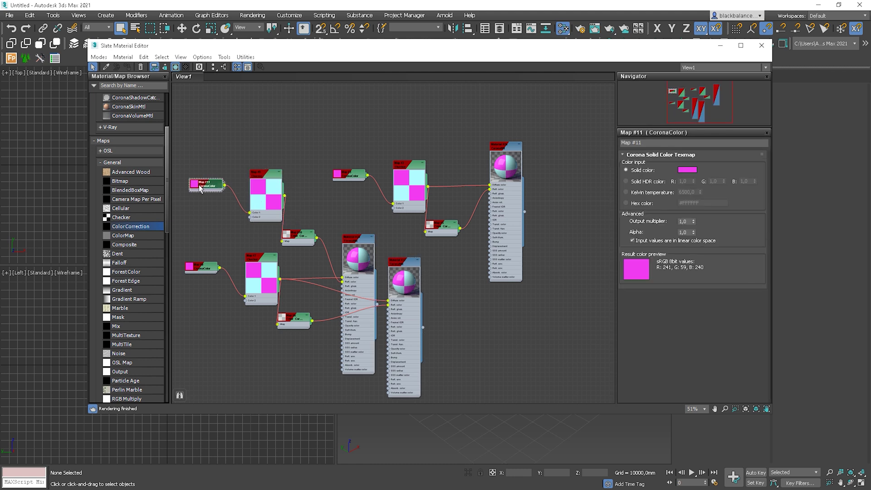
{"action": "key", "text": "Delete"}
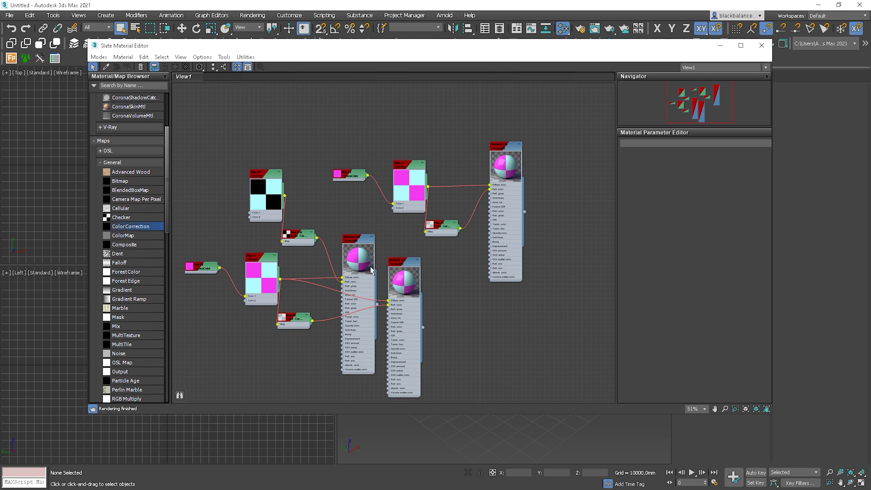
{"action": "left_click_drag", "start_coordinate": [371, 270], "coordinate": [357, 247]}
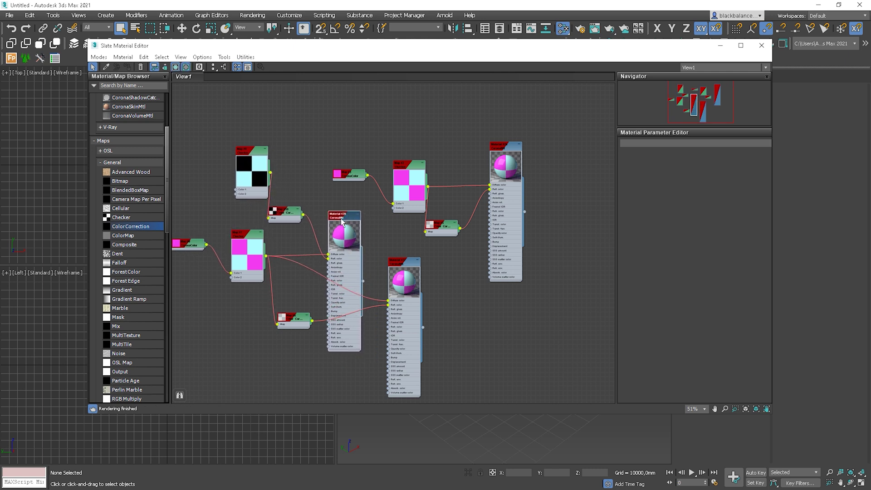
{"action": "mouse_move", "coordinate": [303, 214]}
{"action": "left_mouse_down"}
{"action": "mouse_move", "coordinate": [323, 222]}
{"action": "mouse_move", "coordinate": [328, 254]}
{"action": "mouse_move", "coordinate": [352, 261]}
{"action": "mouse_move", "coordinate": [321, 249]}
{"action": "mouse_move", "coordinate": [316, 214]}
{"action": "mouse_move", "coordinate": [314, 222]}
{"action": "left_mouse_up"}
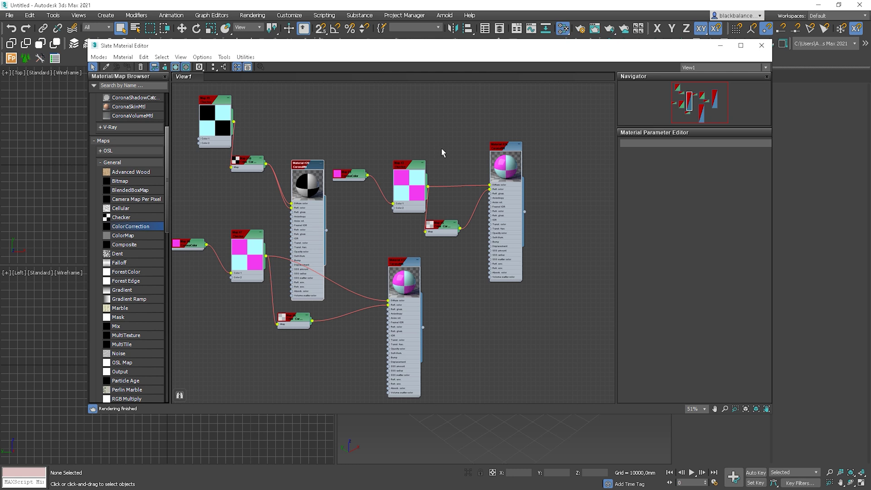
Draw a cube-shaped box, Box001, in the viewport and reopen the Slate Material Editor with M.
{"action": "left_click", "coordinate": [719, 46]}
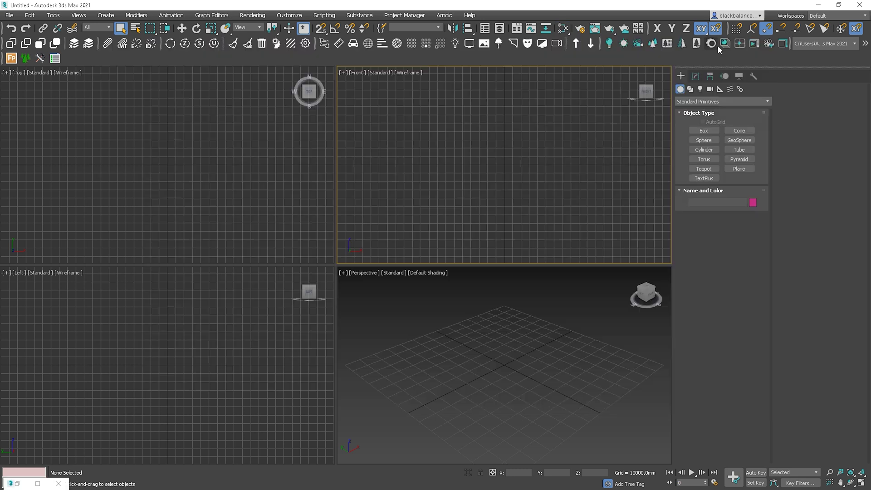
{"action": "left_click", "coordinate": [703, 130]}
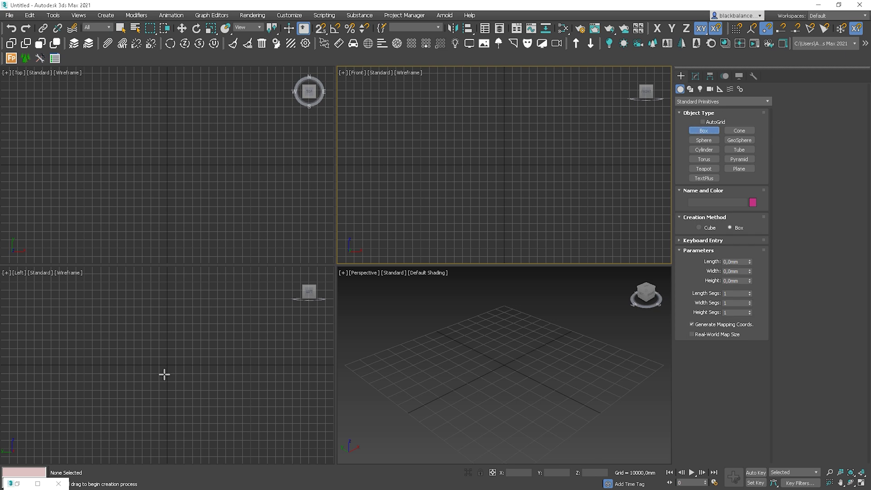
{"action": "left_click_drag", "start_coordinate": [165, 374], "coordinate": [222, 323]}
{"action": "left_click", "coordinate": [194, 279]}
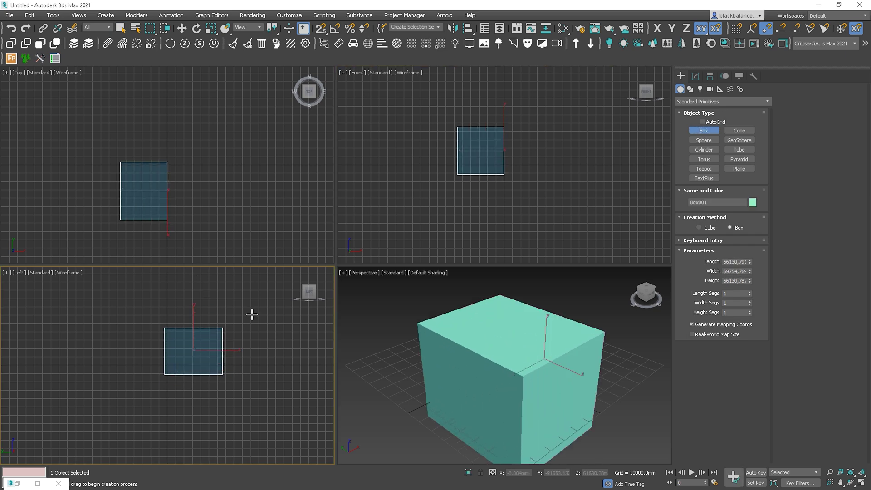
{"action": "key", "text": "m"}
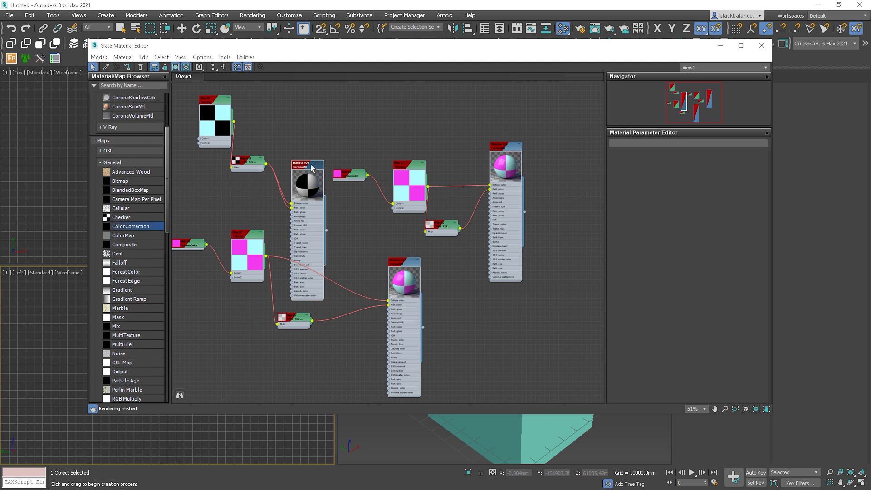
Assign Material #27 to the selected cube.
{"action": "double_click", "coordinate": [398, 270]}
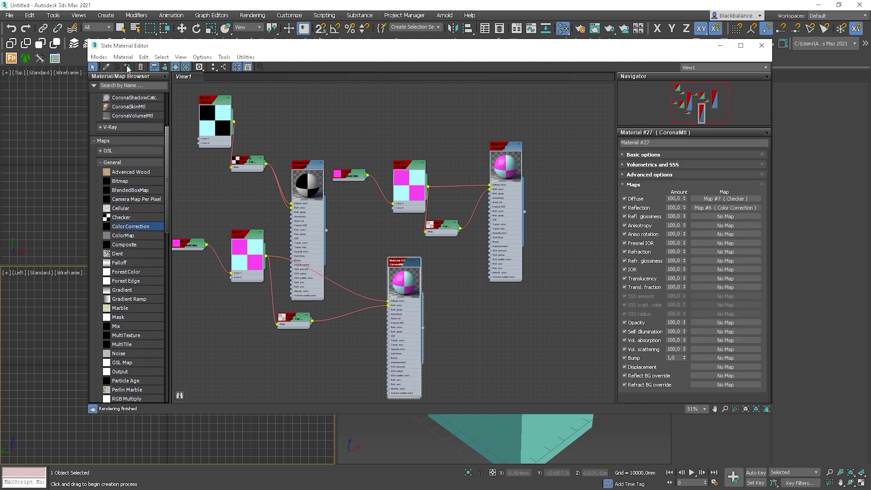
{"action": "left_click", "coordinate": [128, 67]}
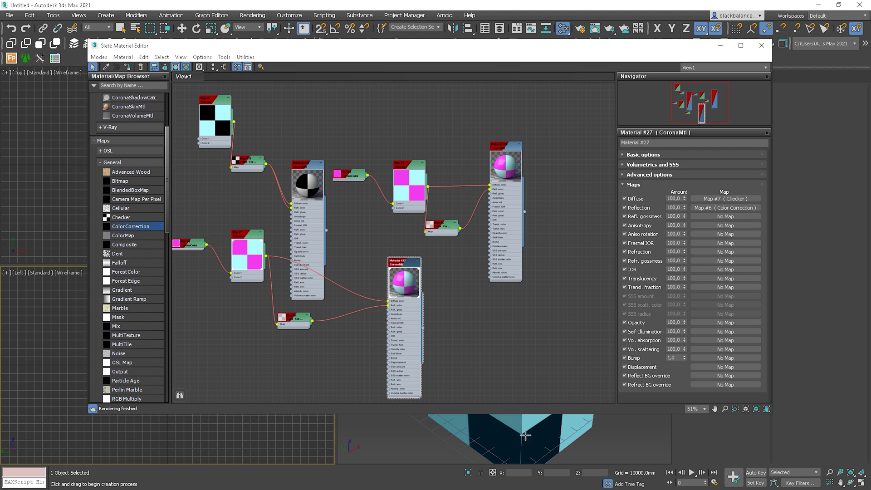
{"action": "middle_click_drag", "start_coordinate": [513, 425], "coordinate": [496, 472]}
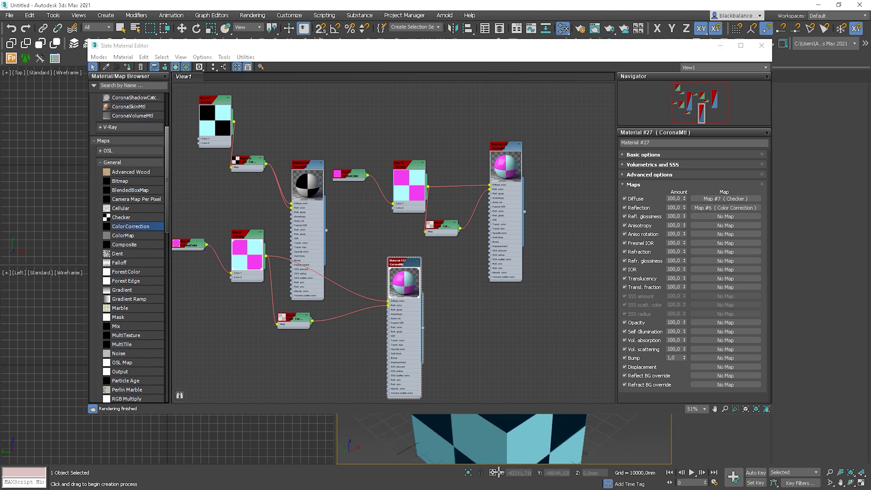
Delete Material #27 and its Color Correction, Checker and CoronaColor nodes from View1.
{"action": "left_click", "coordinate": [321, 104]}
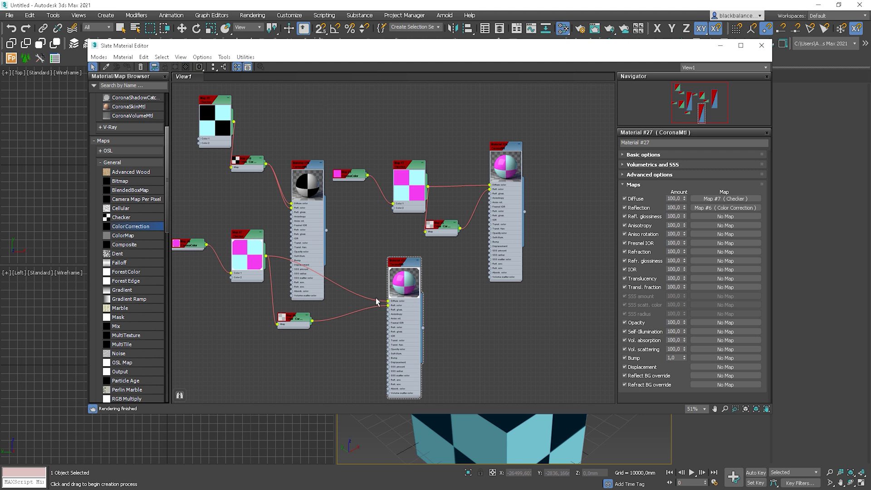
{"action": "left_click_drag", "start_coordinate": [448, 347], "coordinate": [278, 306]}
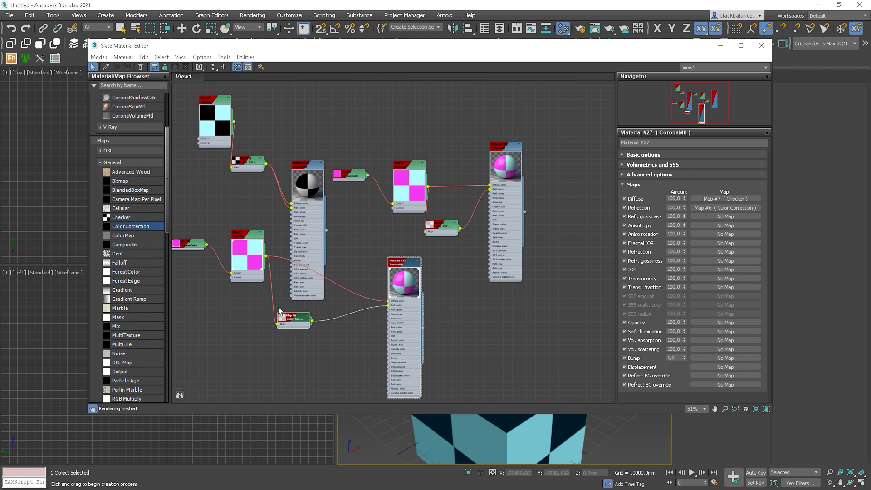
{"action": "key", "text": "Delete"}
{"action": "left_click", "coordinate": [252, 249]}
{"action": "key", "text": "Delete"}
{"action": "left_click", "coordinate": [201, 247]}
{"action": "key", "text": "Delete"}
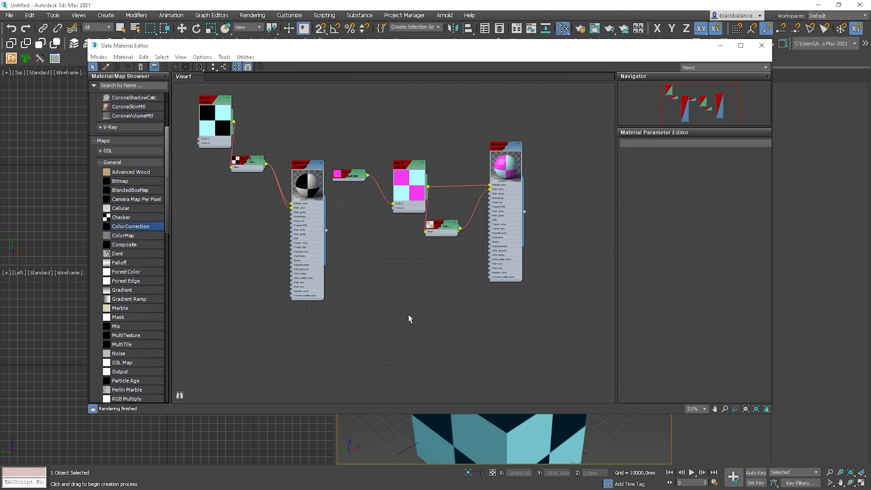
Pick the box's material into the view, then delete the picked Material #27 and its stray nodes.
{"action": "left_click", "coordinate": [121, 141]}
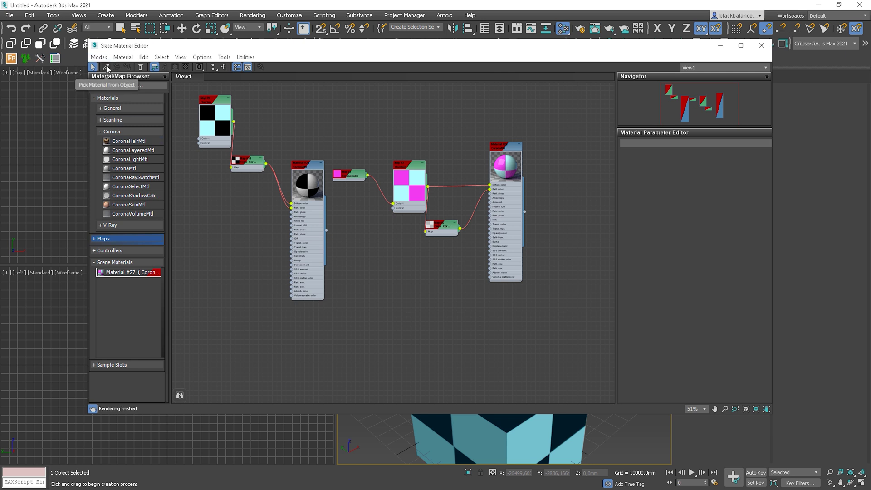
{"action": "left_click", "coordinate": [107, 68]}
{"action": "left_click", "coordinate": [529, 440]}
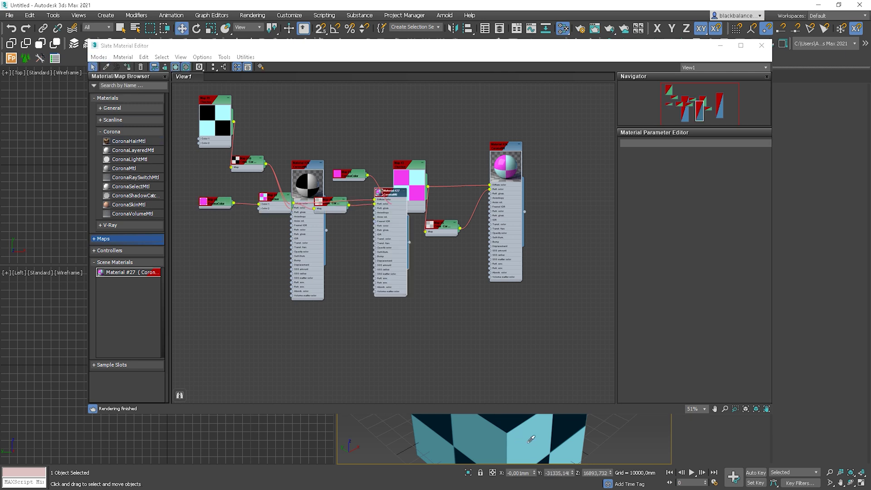
{"action": "left_click_drag", "start_coordinate": [392, 231], "coordinate": [491, 352]}
{"action": "left_click", "coordinate": [490, 352]}
{"action": "key", "text": "Delete"}
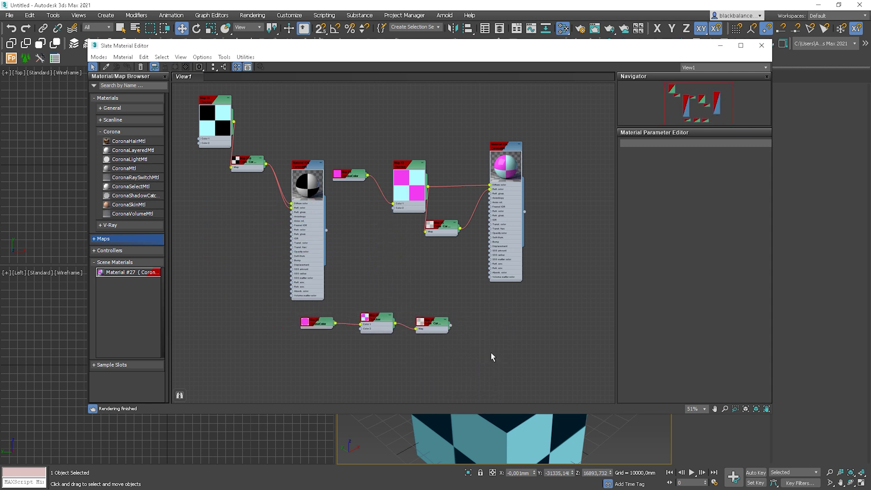
{"action": "left_click_drag", "start_coordinate": [486, 299], "coordinate": [330, 355]}
{"action": "key", "text": "Delete"}
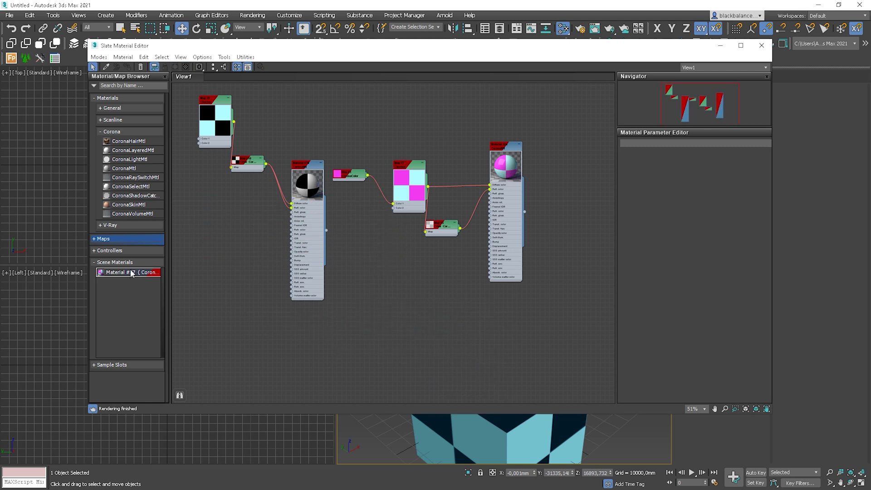
Add Material #27 from Scene Materials to the lower canvas as an instance.
{"action": "left_click_drag", "start_coordinate": [126, 271], "coordinate": [443, 331]}
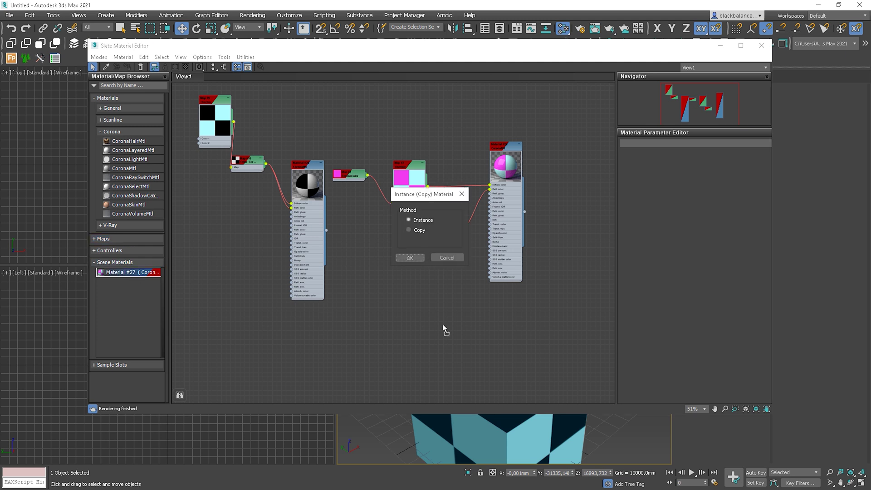
{"action": "left_click", "coordinate": [416, 258]}
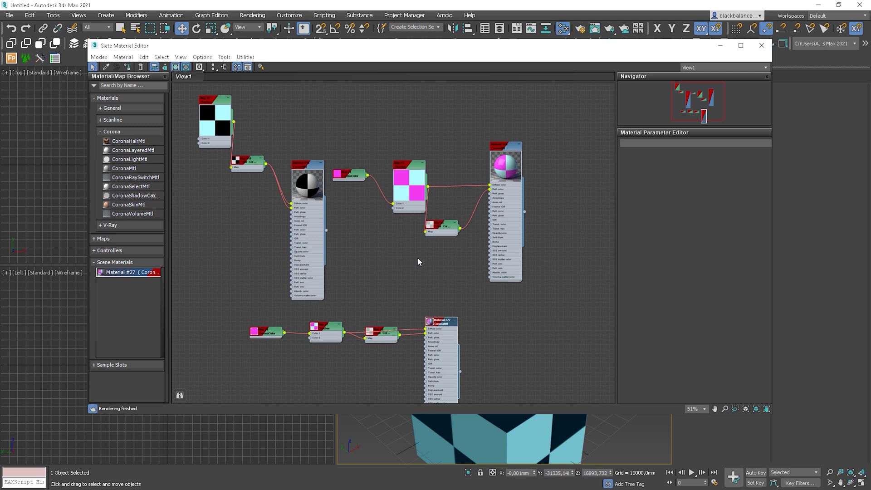
{"action": "double_click", "coordinate": [310, 169]}
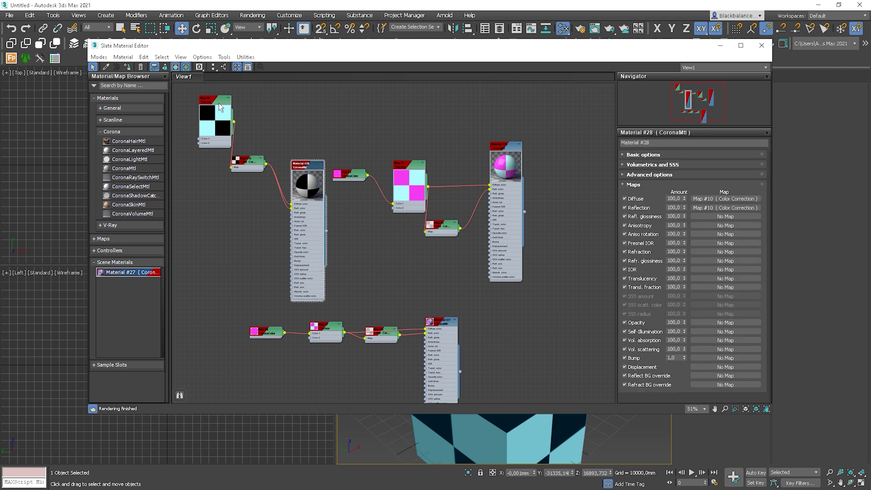
Change the Checker map's Color #2 from cyan to lavender.
{"action": "double_click", "coordinate": [219, 105]}
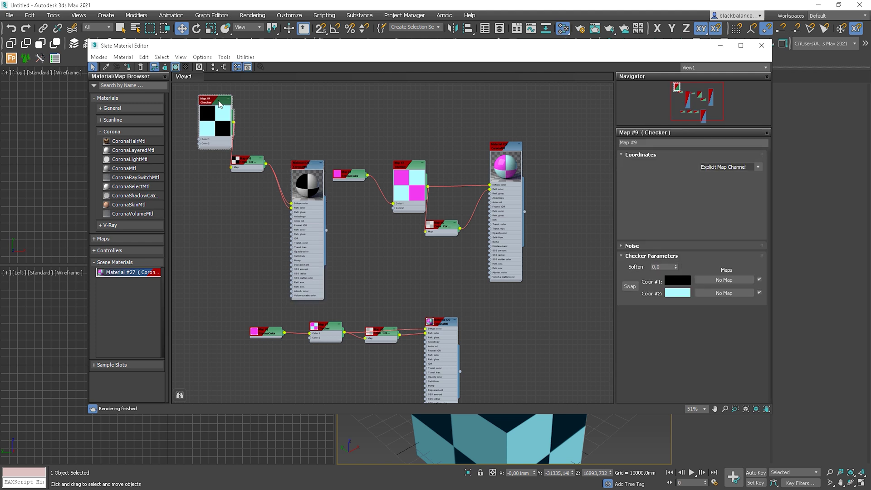
{"action": "left_click", "coordinate": [679, 292]}
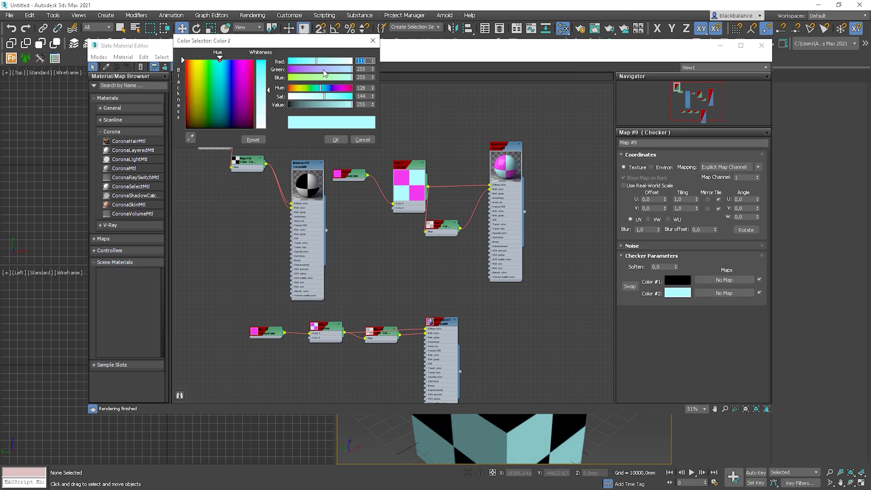
{"action": "left_click_drag", "start_coordinate": [323, 73], "coordinate": [310, 71]}
{"action": "left_click", "coordinate": [336, 140]}
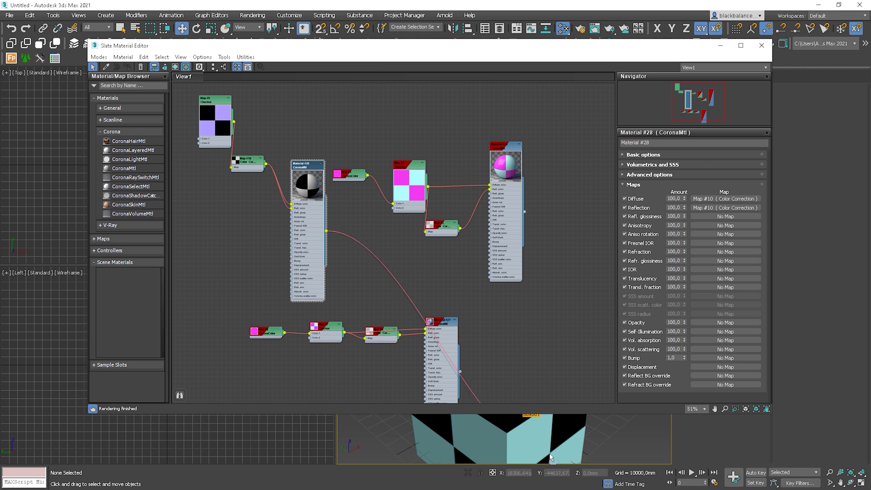
Assign Material #28 to the box and show its checker pattern in the viewport.
{"action": "left_click_drag", "start_coordinate": [550, 456], "coordinate": [550, 457]}
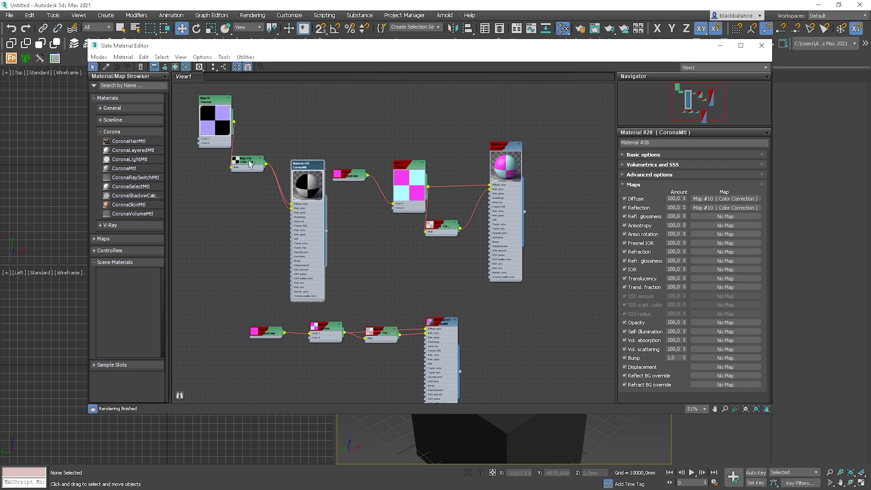
{"action": "double_click", "coordinate": [217, 111]}
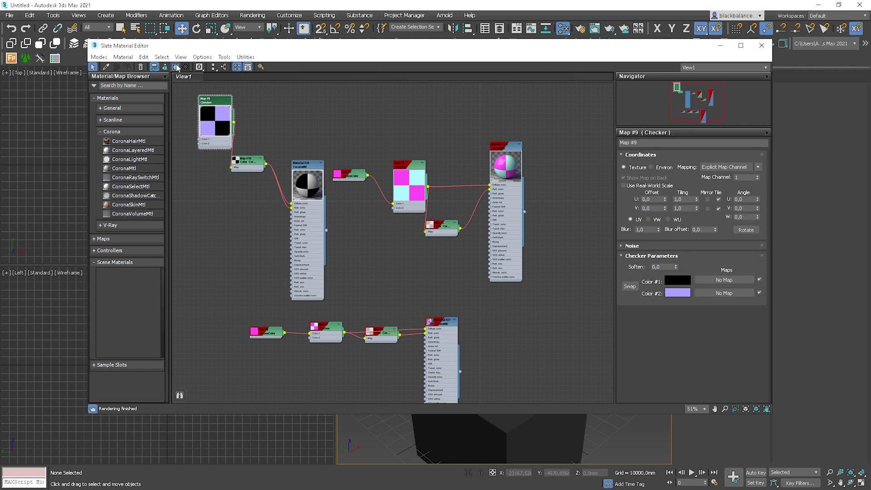
{"action": "left_click", "coordinate": [176, 67]}
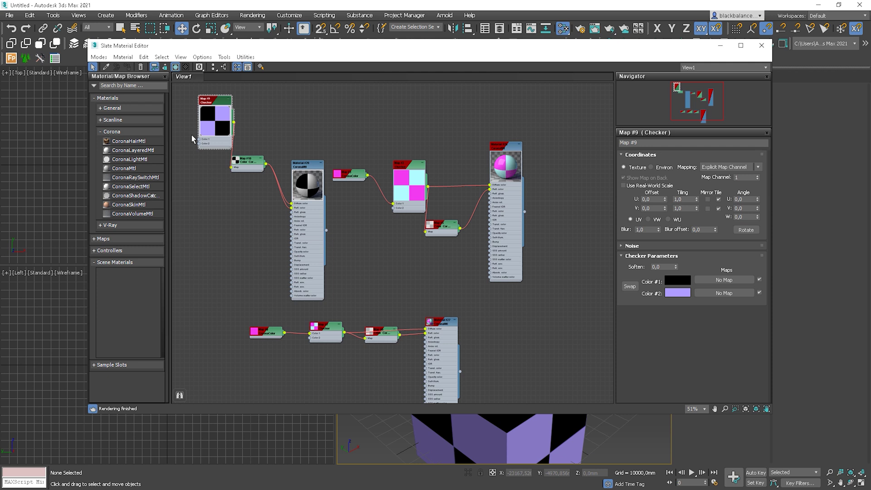
Reposition the checker network and Material #28 node, toggling Move Children as needed.
{"action": "left_click", "coordinate": [141, 68]}
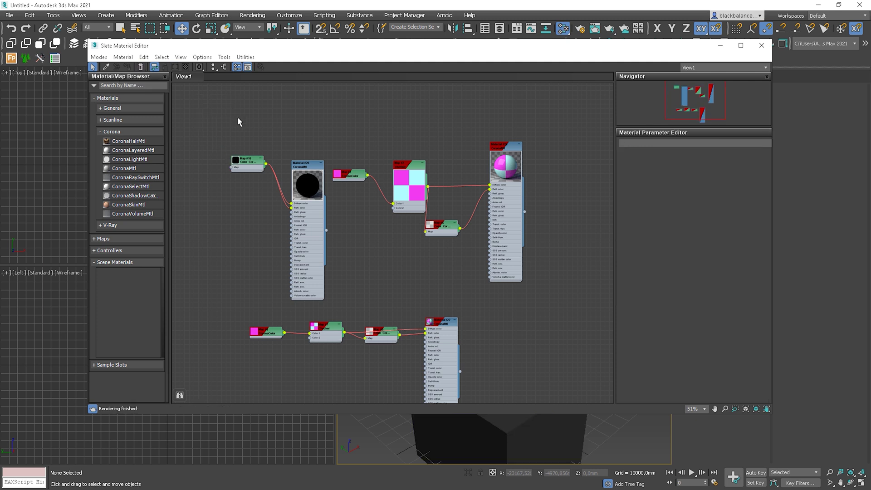
{"action": "key", "text": "ctrl+z"}
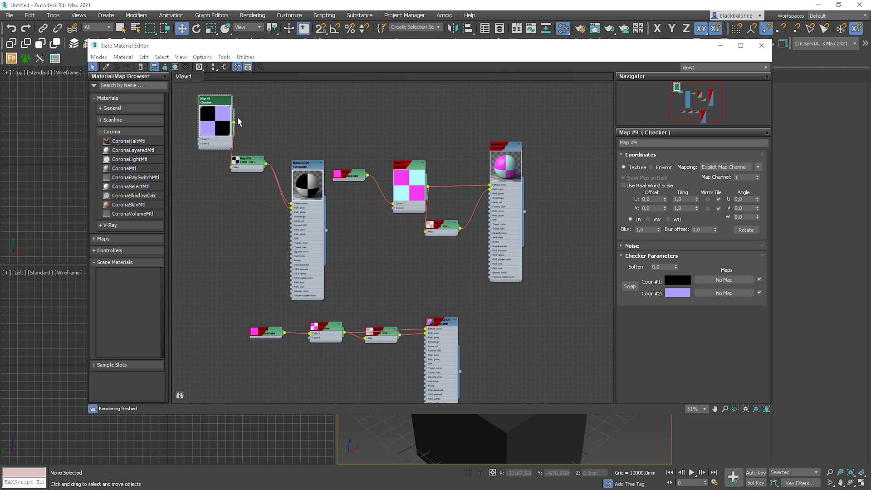
{"action": "left_click", "coordinate": [154, 67]}
{"action": "left_click_drag", "start_coordinate": [308, 223], "coordinate": [291, 219]}
{"action": "left_click", "coordinate": [155, 67]}
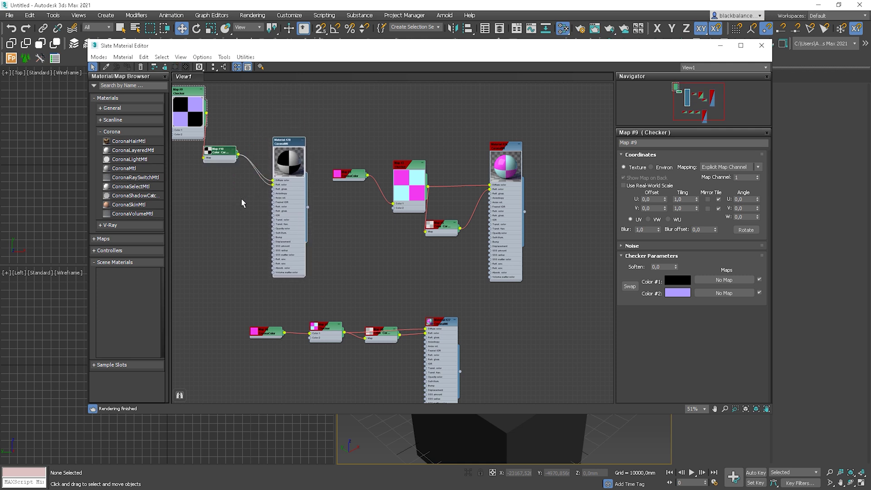
{"action": "mouse_move", "coordinate": [279, 191]}
{"action": "left_mouse_down"}
{"action": "mouse_move", "coordinate": [319, 178]}
{"action": "mouse_move", "coordinate": [312, 211]}
{"action": "mouse_move", "coordinate": [279, 194]}
{"action": "mouse_move", "coordinate": [344, 259]}
{"action": "mouse_move", "coordinate": [330, 200]}
{"action": "mouse_move", "coordinate": [271, 196]}
{"action": "left_mouse_up"}
{"action": "left_click", "coordinate": [154, 67]}
{"action": "left_click", "coordinate": [229, 100]}
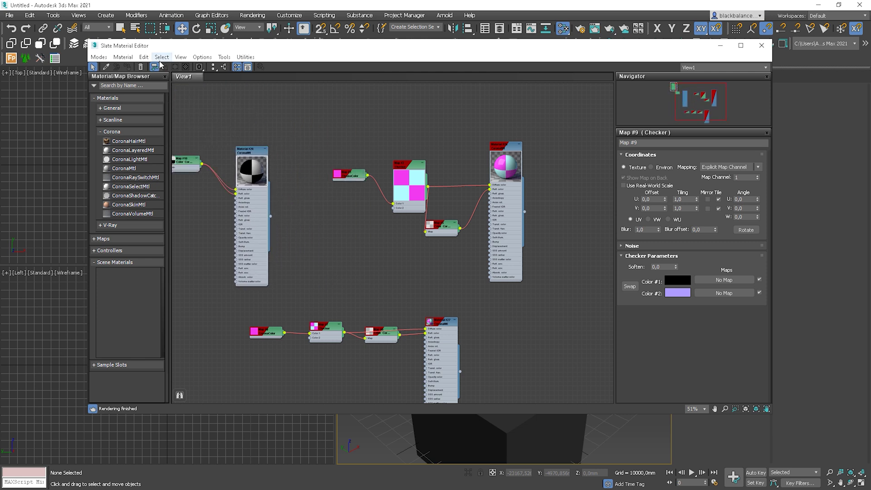
Hide unused nodeslots on Material #28 and center it with Map #10 in view.
{"action": "double_click", "coordinate": [263, 168]}
{"action": "left_click", "coordinate": [166, 68]}
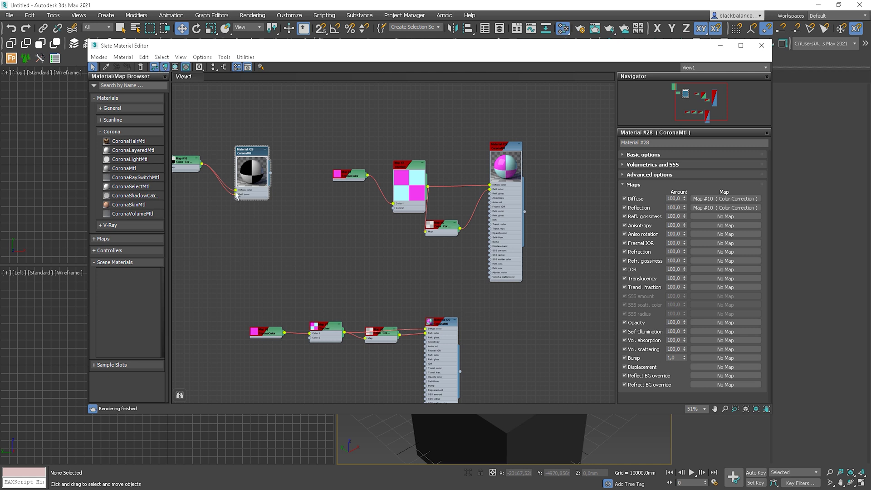
{"action": "scroll", "coordinate": [245, 196], "scroll_direction": "up", "scroll_amount": 4}
{"action": "scroll", "coordinate": [245, 196], "scroll_direction": "up", "scroll_amount": 1}
{"action": "middle_click_drag", "start_coordinate": [245, 196], "coordinate": [332, 252]}
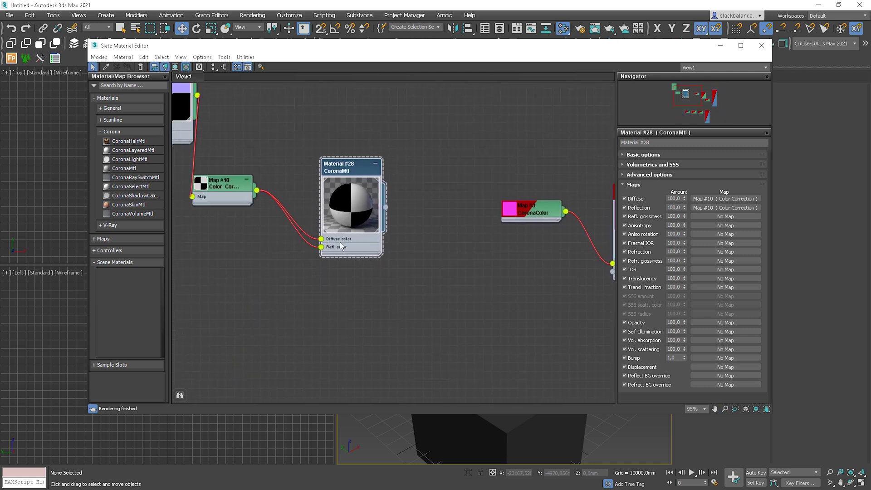
Arrange all node networks with Lay Out All - Vertical.
{"action": "left_click", "coordinate": [187, 67]}
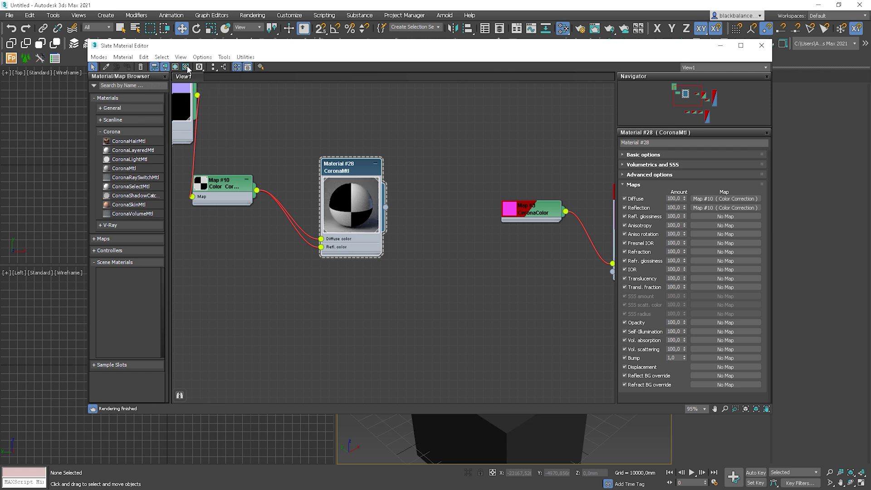
{"action": "left_click", "coordinate": [186, 67]}
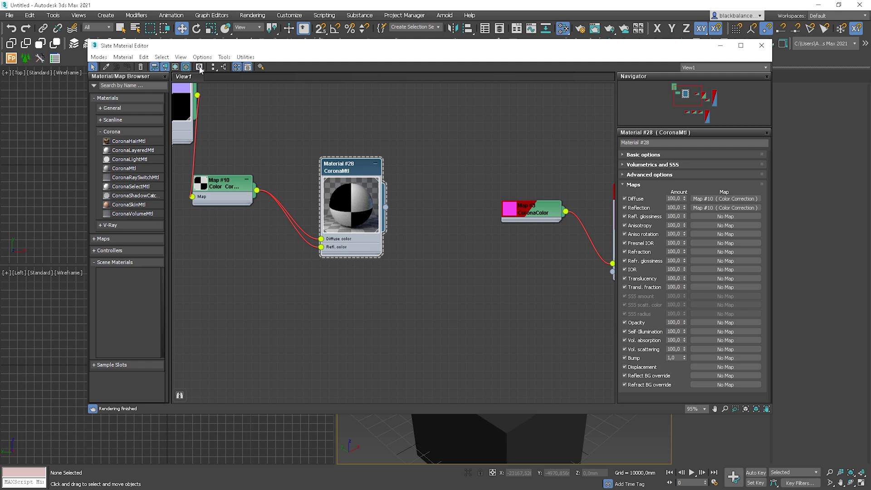
{"action": "left_click_drag", "start_coordinate": [199, 67], "coordinate": [211, 108]}
{"action": "left_click", "coordinate": [211, 69]}
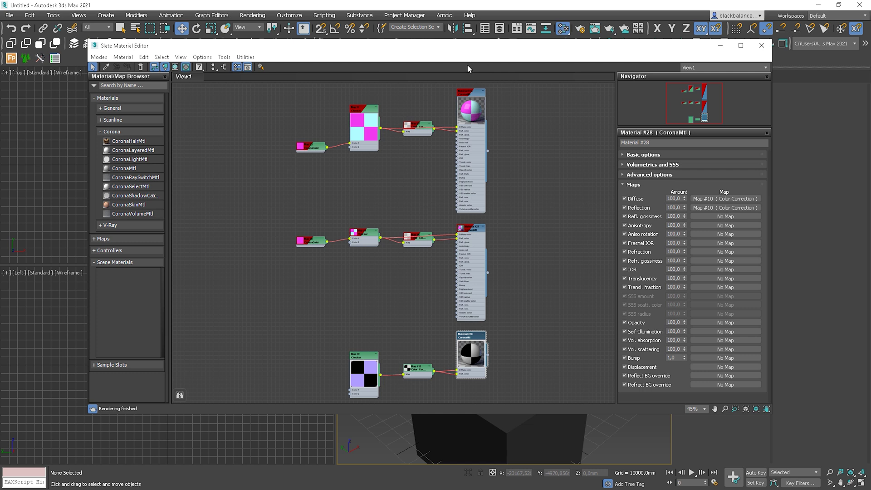
Move Checker Map #2 with its children, tidy it into a row, and hide the browser.
{"action": "left_click", "coordinate": [236, 67]}
{"action": "left_click_drag", "start_coordinate": [362, 137], "coordinate": [369, 114]}
{"action": "double_click", "coordinate": [477, 109]}
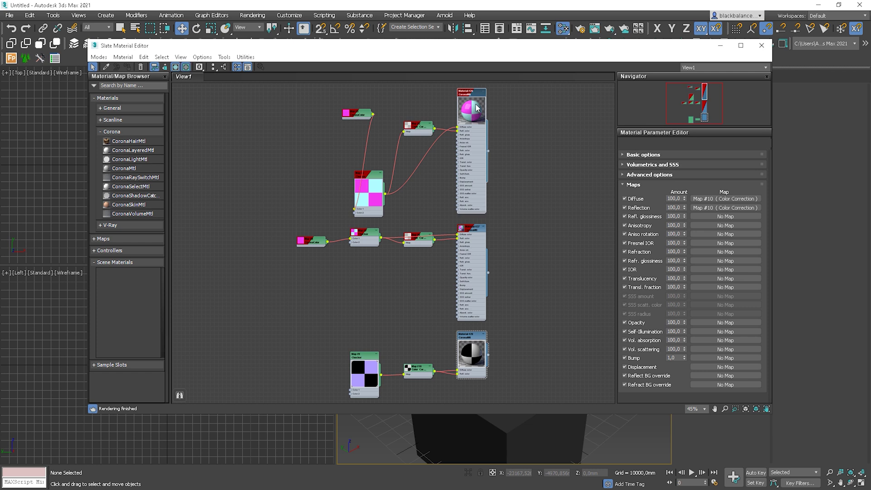
{"action": "left_click", "coordinate": [223, 67]}
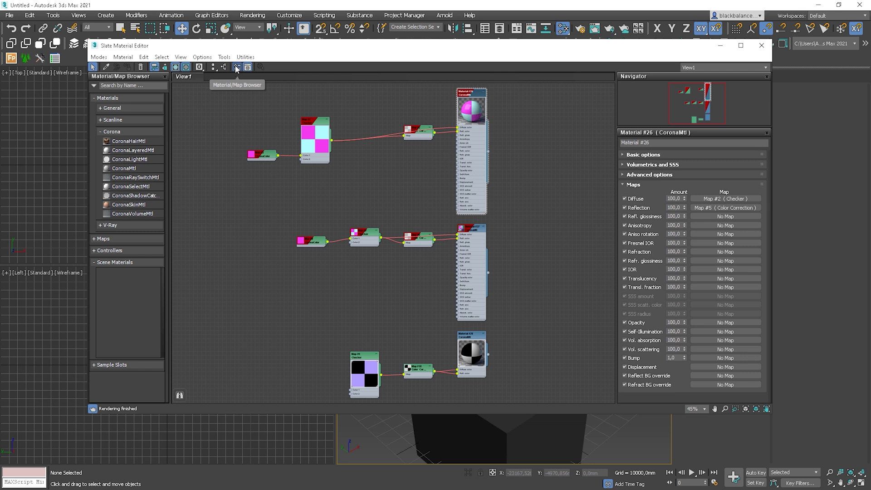
{"action": "left_click", "coordinate": [236, 67]}
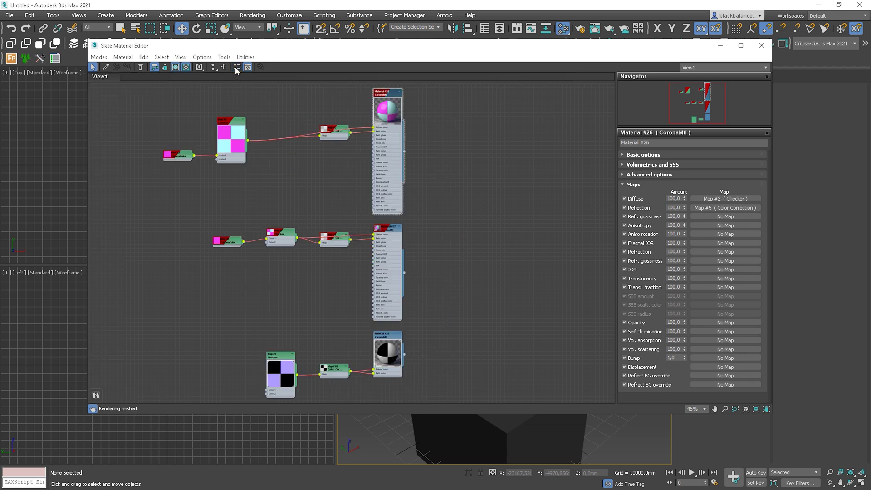
Show the Material/Map Browser again and enlarge the Navigator overview.
{"action": "left_click", "coordinate": [235, 67]}
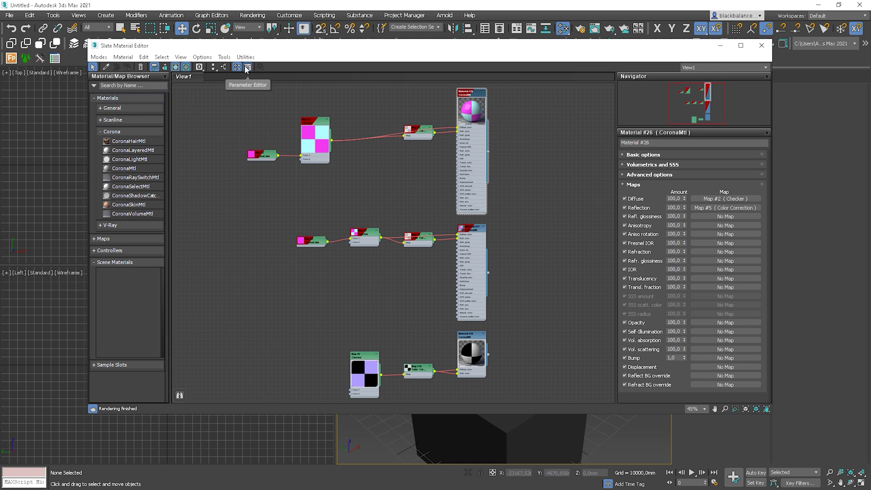
{"action": "left_click", "coordinate": [247, 68]}
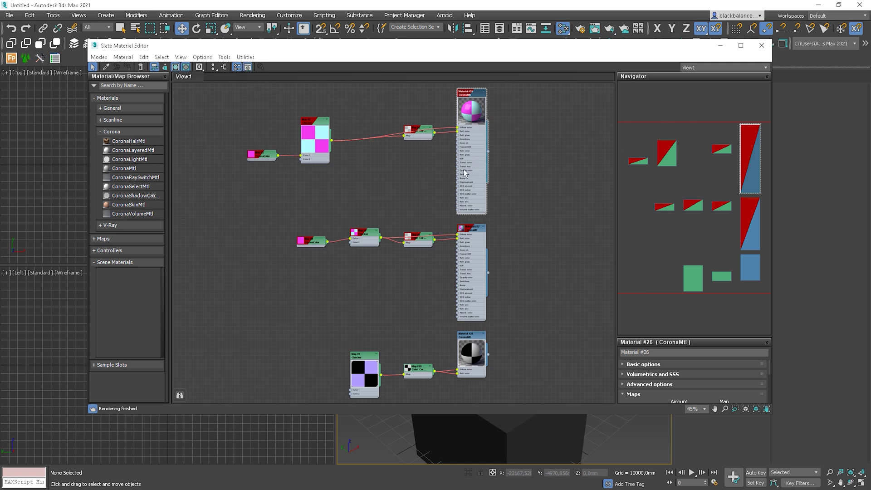
{"action": "scroll", "coordinate": [465, 167], "scroll_direction": "down", "scroll_amount": 5}
Delete the top material network and move the middle one to the canvas's upper right.
{"action": "left_click_drag", "start_coordinate": [376, 151], "coordinate": [371, 288]}
{"action": "key", "text": "Delete"}
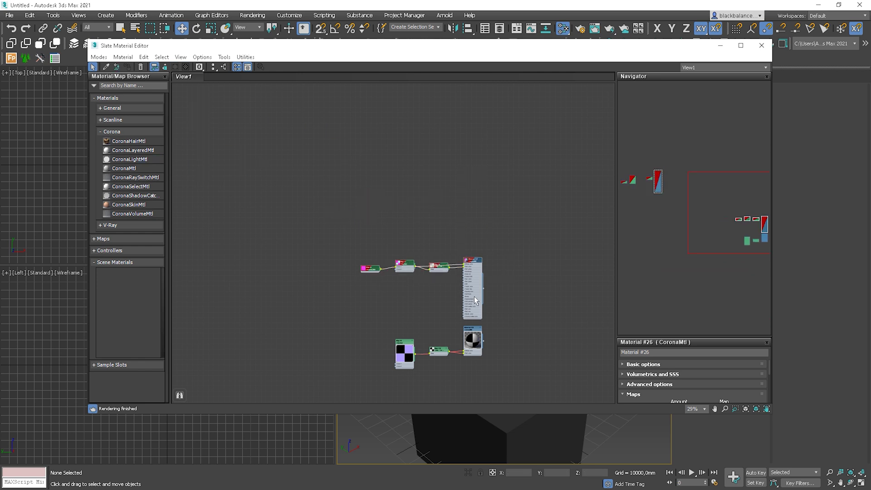
{"action": "left_click_drag", "start_coordinate": [474, 300], "coordinate": [692, 132]}
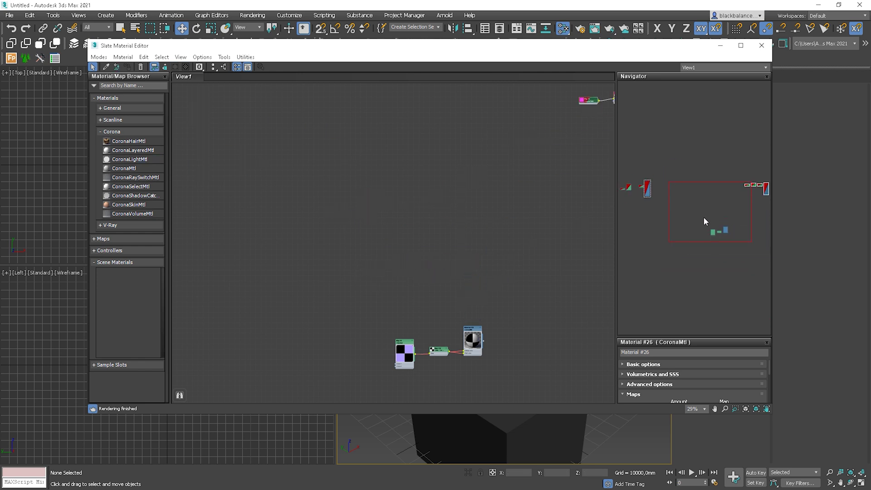
{"action": "left_click_drag", "start_coordinate": [704, 217], "coordinate": [760, 179]}
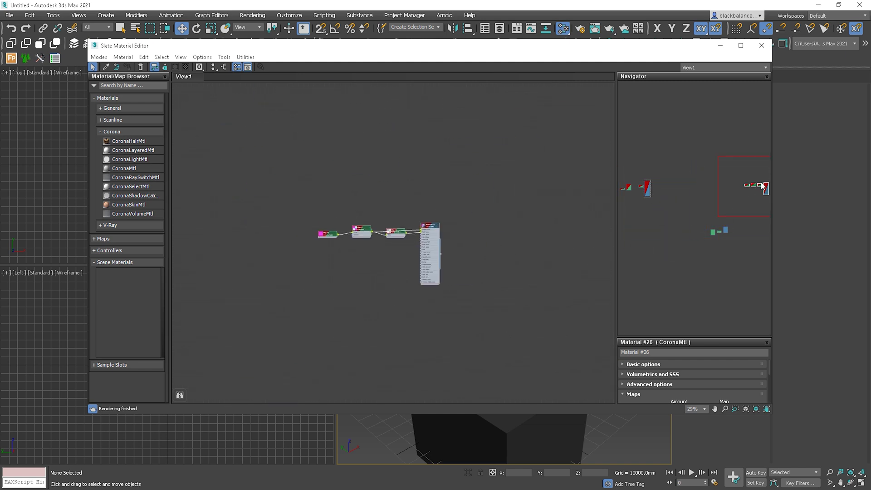